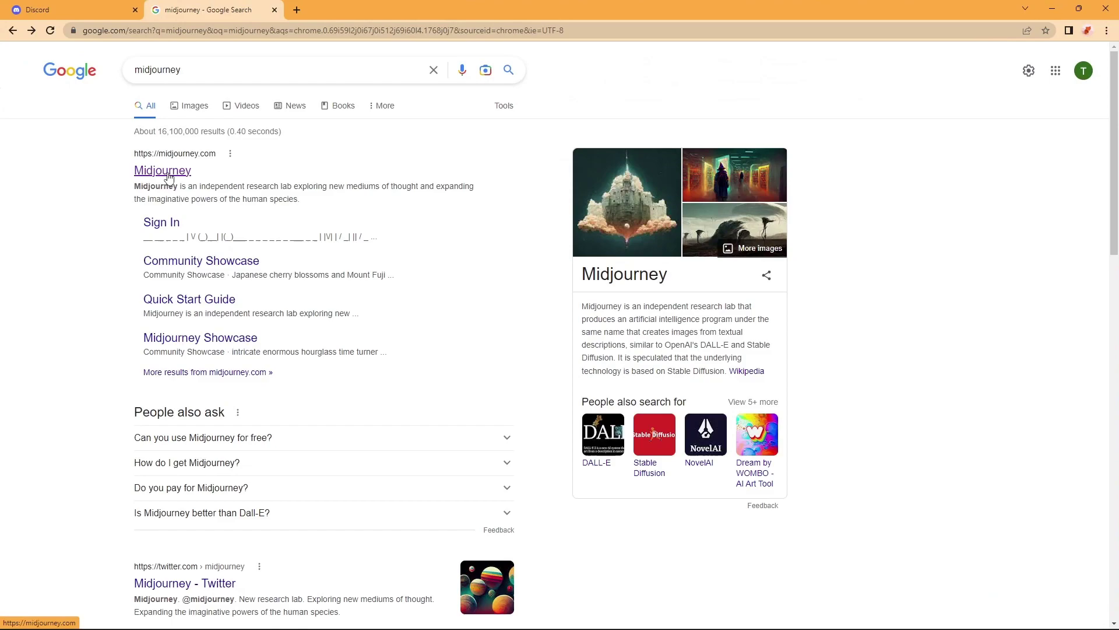
Step: Open the Midjourney website and join its beta through the Discord invite
click(167, 172)
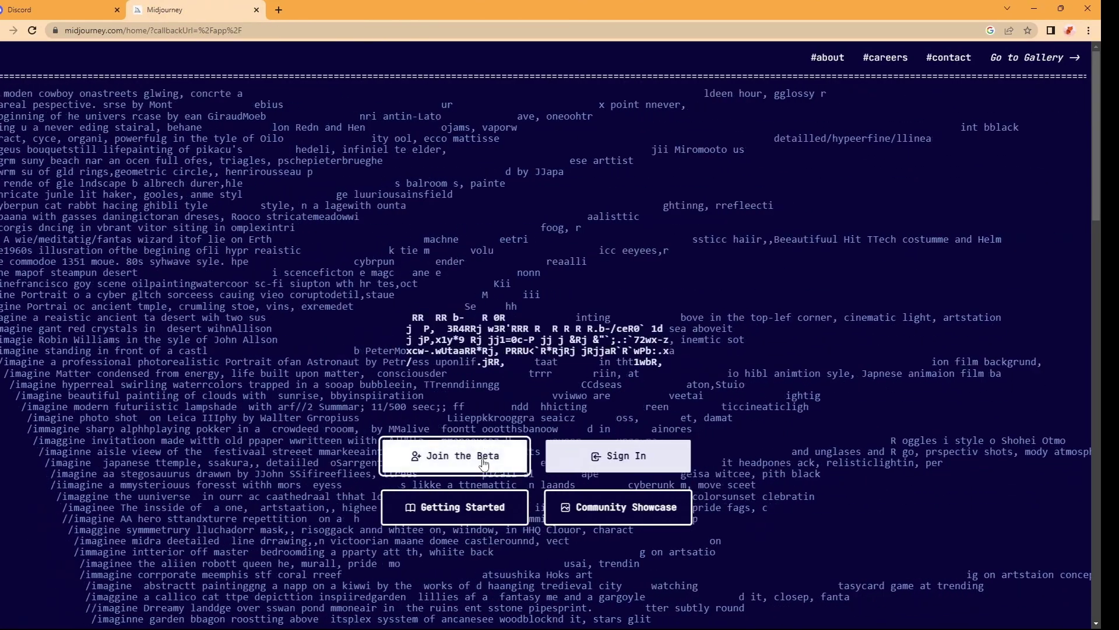
click(484, 461)
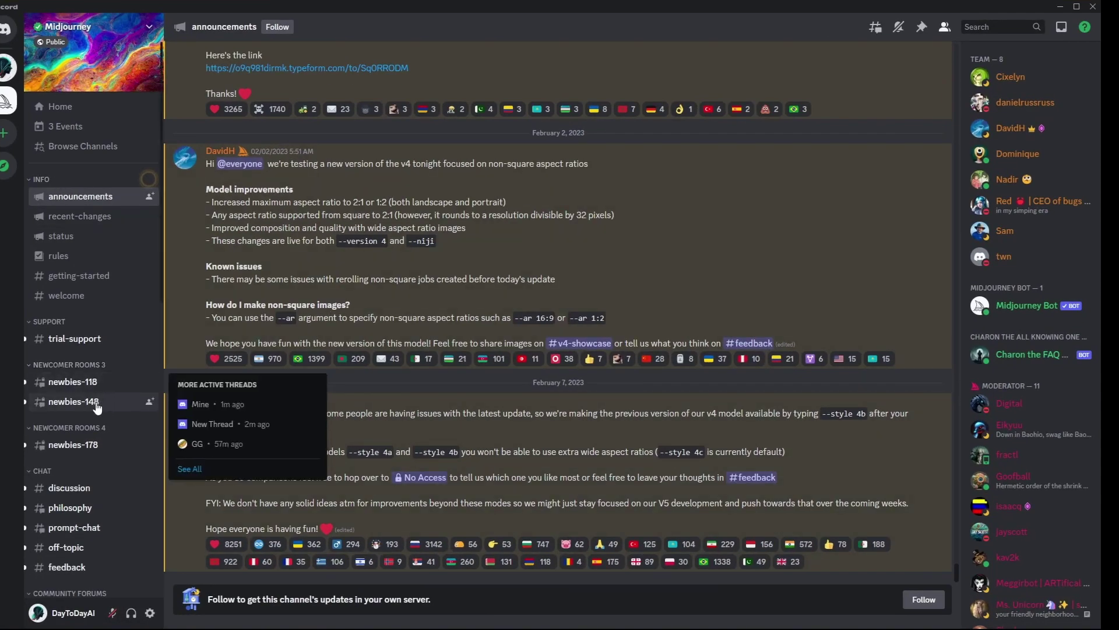
Step: Switch to the newbies-118 channel and scroll to its newest bot messages
click(95, 385)
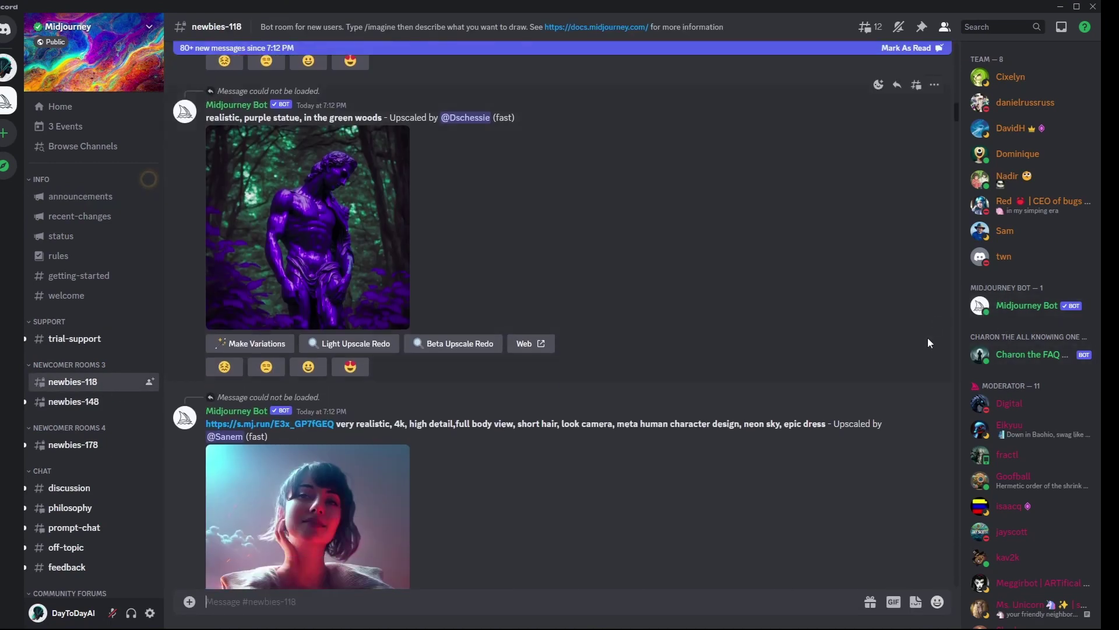
scroll(929, 337, down, 15)
drag(957, 135, 951, 595)
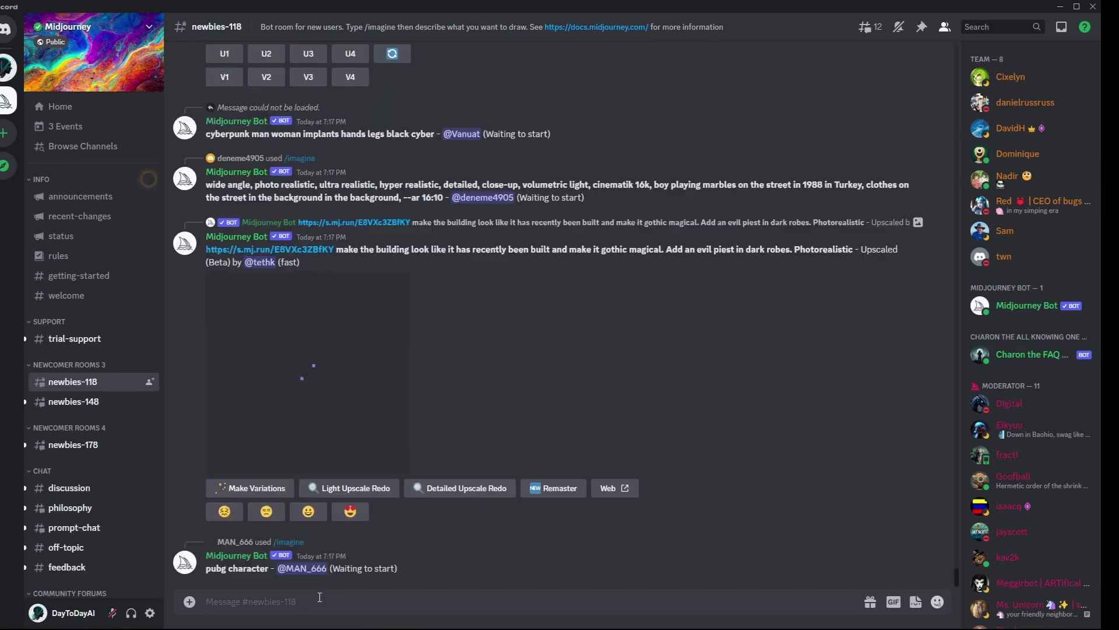
Step: Submit the pasted woman-in-her-20's portrait prompt with Midjourney's /imagine command
text(/imagine)
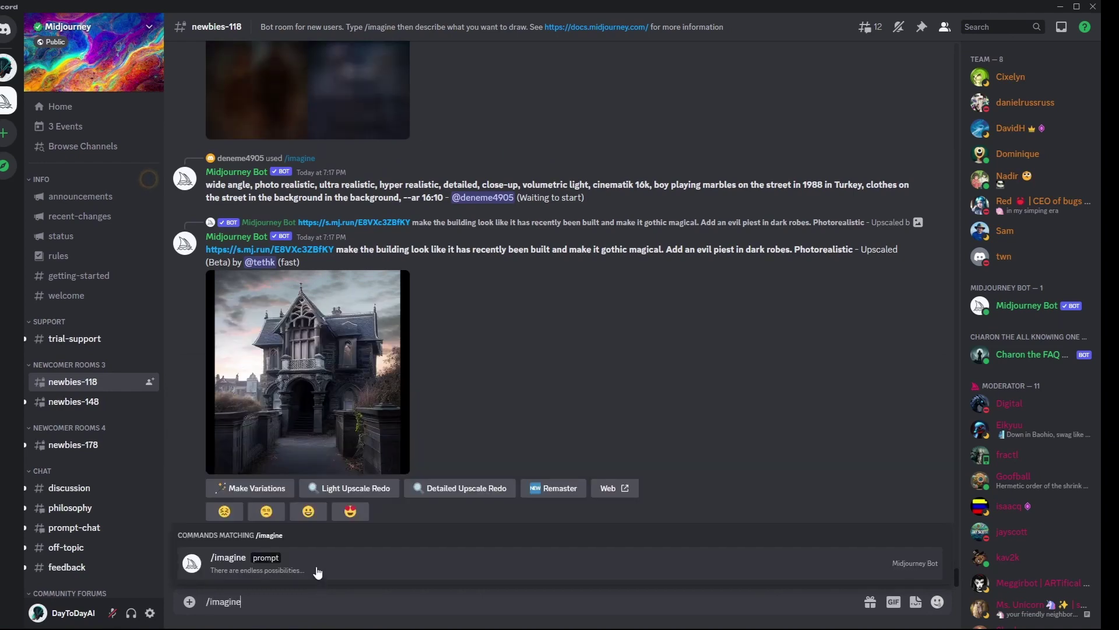
click(318, 568)
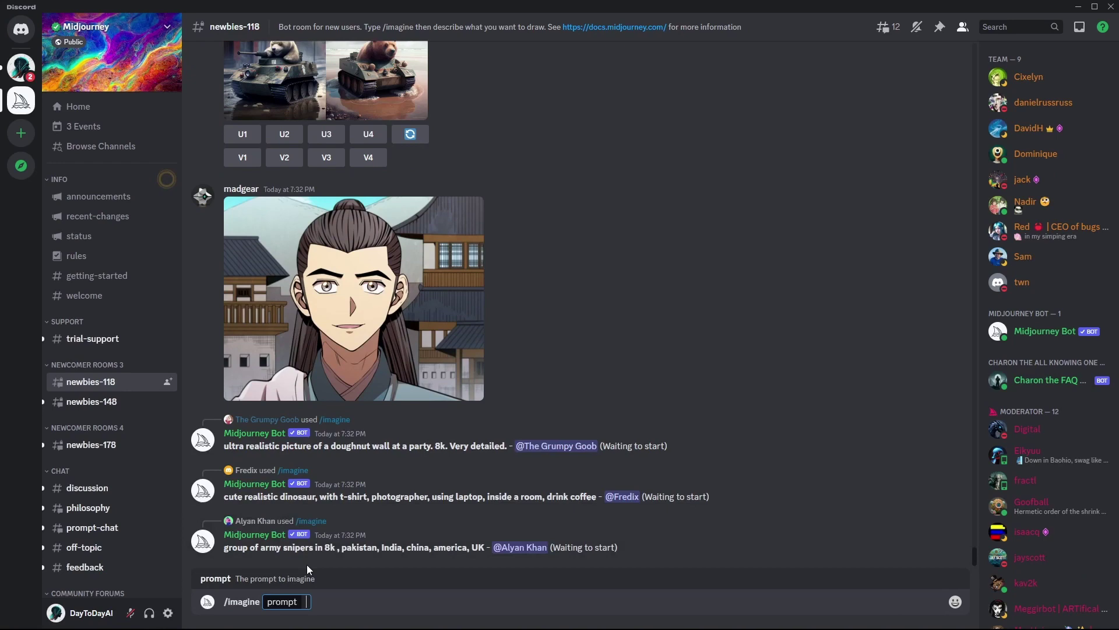
text(An attractive woman in her 20's, with light skin, natural, no make up, natural imperfections, hazel colored eyes, lush light brown hair, the photo should be a half-length portrait, shallow depth of field to emphasize the subject, taken using a Canon EOS R camera with a 50mm f/1.8 lens, f/2.2 aperture, shutter speed 1/200s, ISO 100 and natural light, Full Body, Hyper Realistic Photography, Cinematic, Cinema, Hyperdetail, Ultrahd, Color Correction, ultrahd, hdr, color grading, 8k --ar 4:5 --q 2)
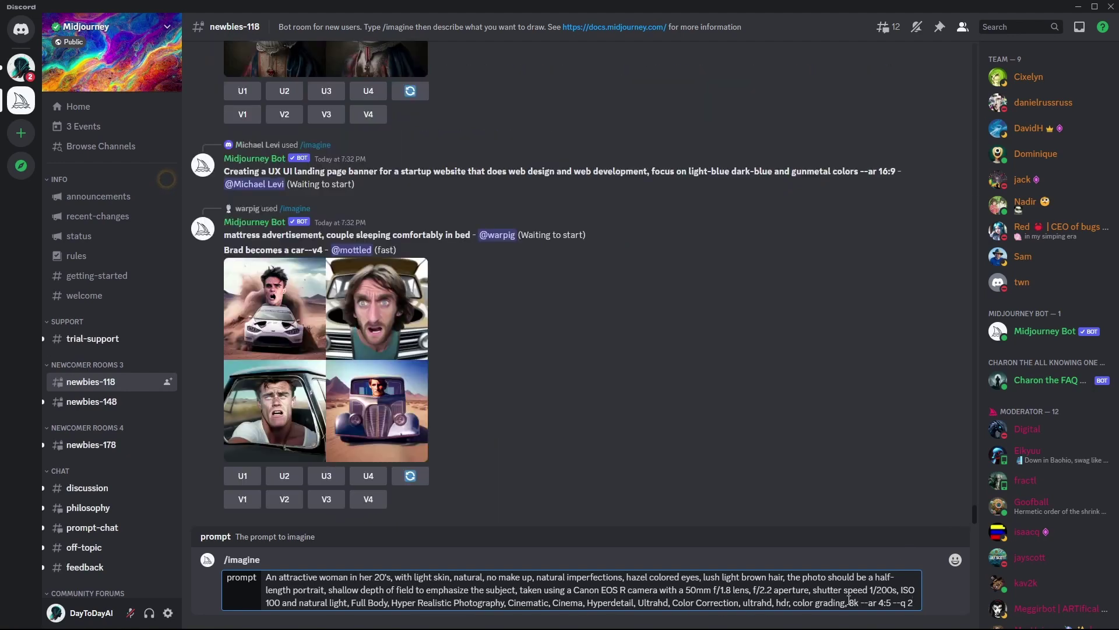
key(Return)
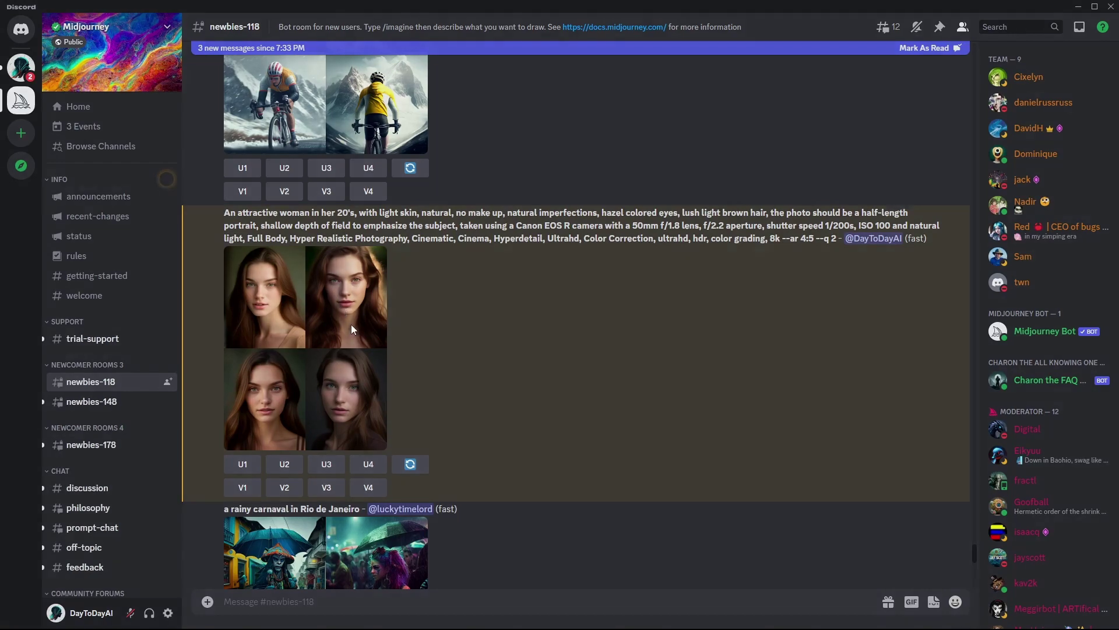
Step: Preview the four-portrait grid enlarged, then scroll down below it
click(351, 324)
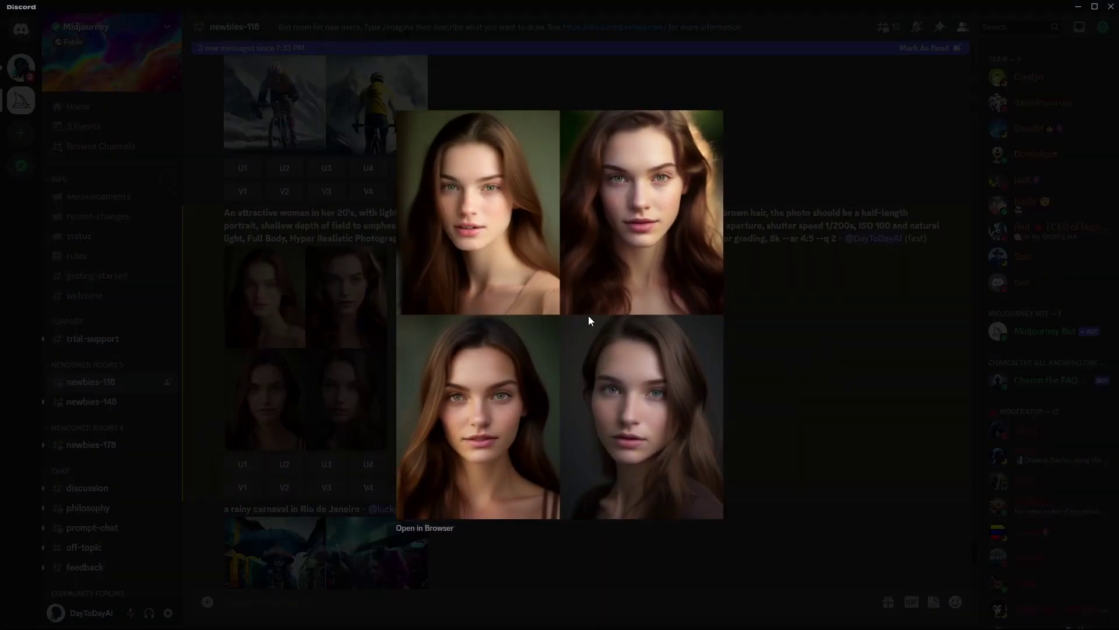
click(820, 309)
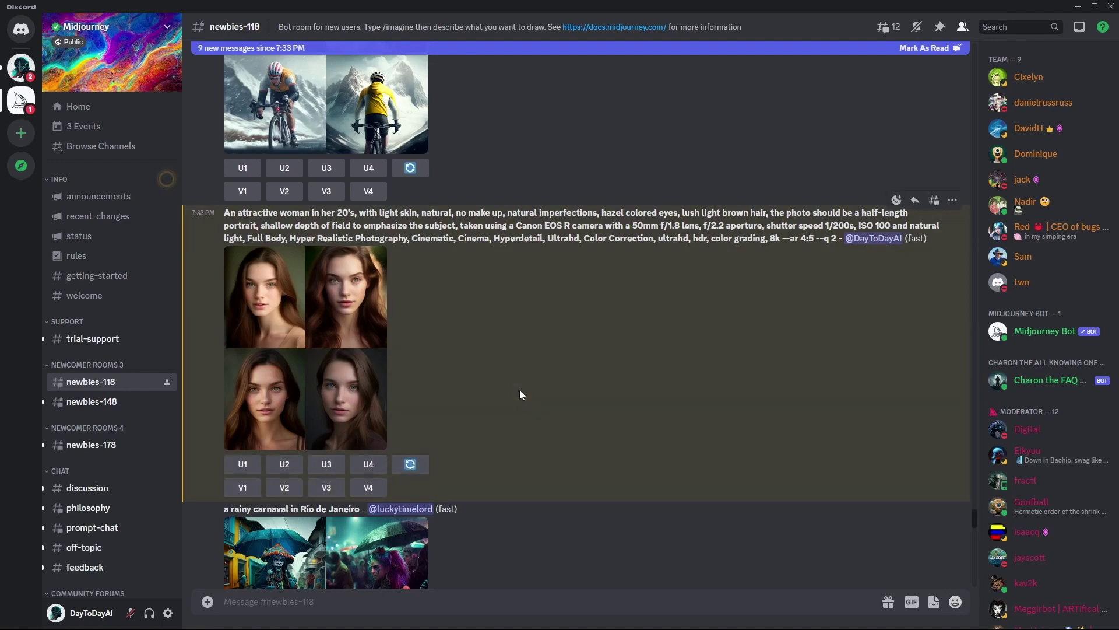
scroll(520, 394, down, 2)
scroll(519, 389, down, 20)
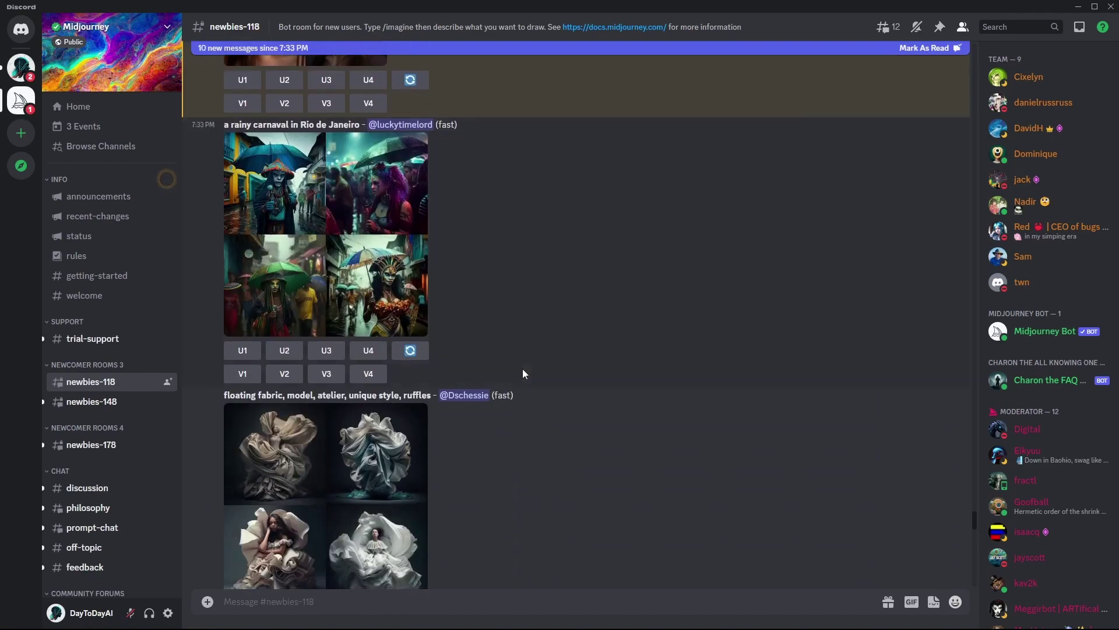
scroll(530, 350, down, 10)
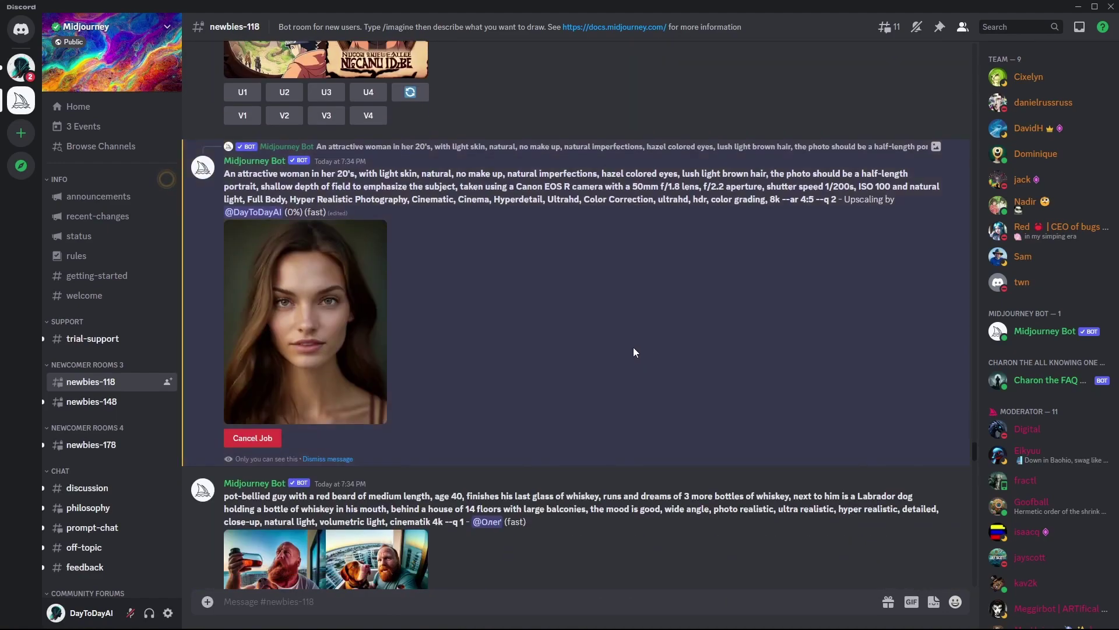
Step: Save the upscaled portrait as a PNG in Downloads and open it full-size in a new tab
click(286, 309)
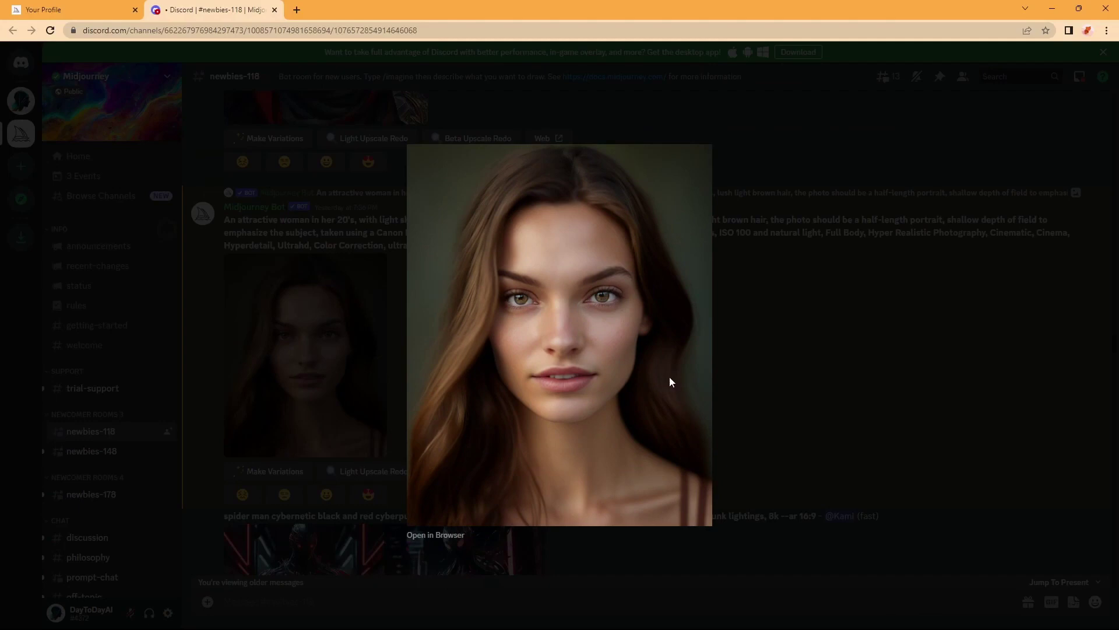
right_click(669, 382)
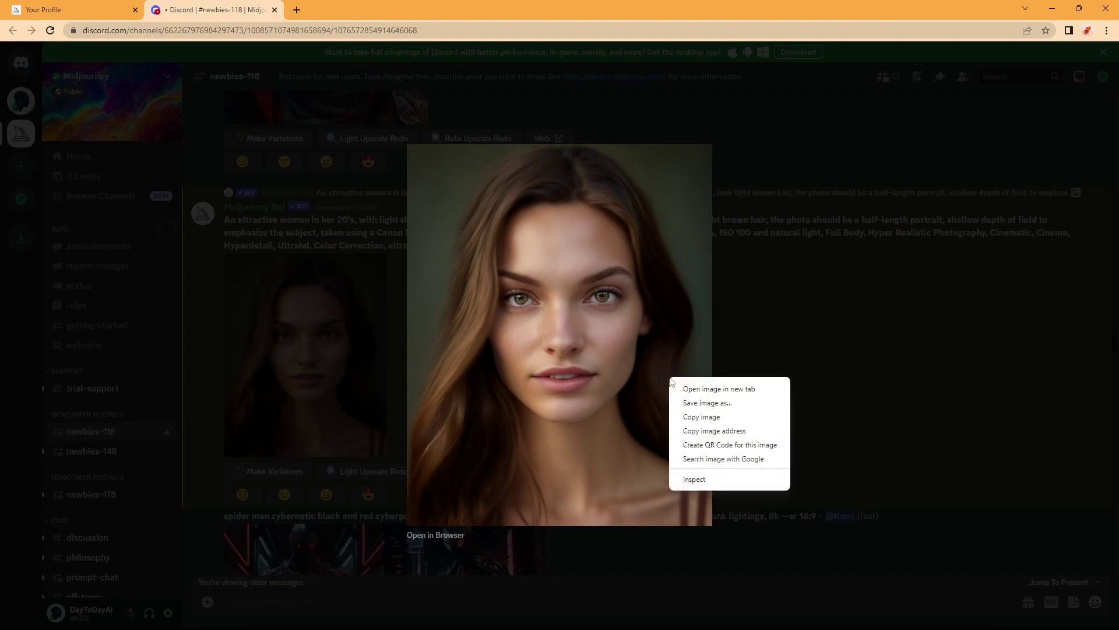
click(730, 405)
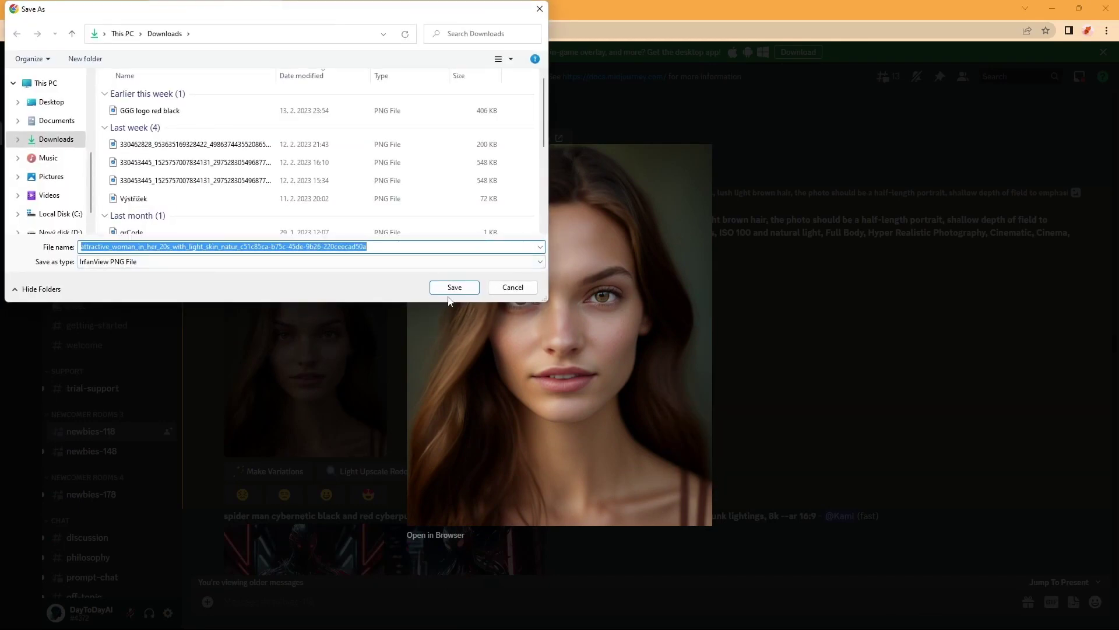
click(455, 287)
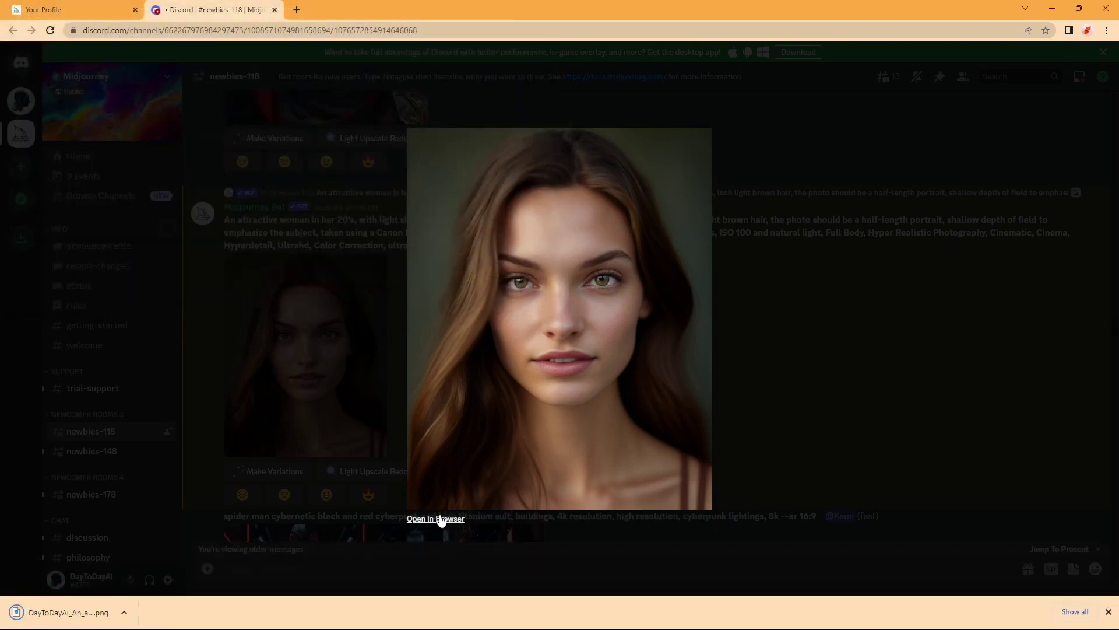
click(437, 519)
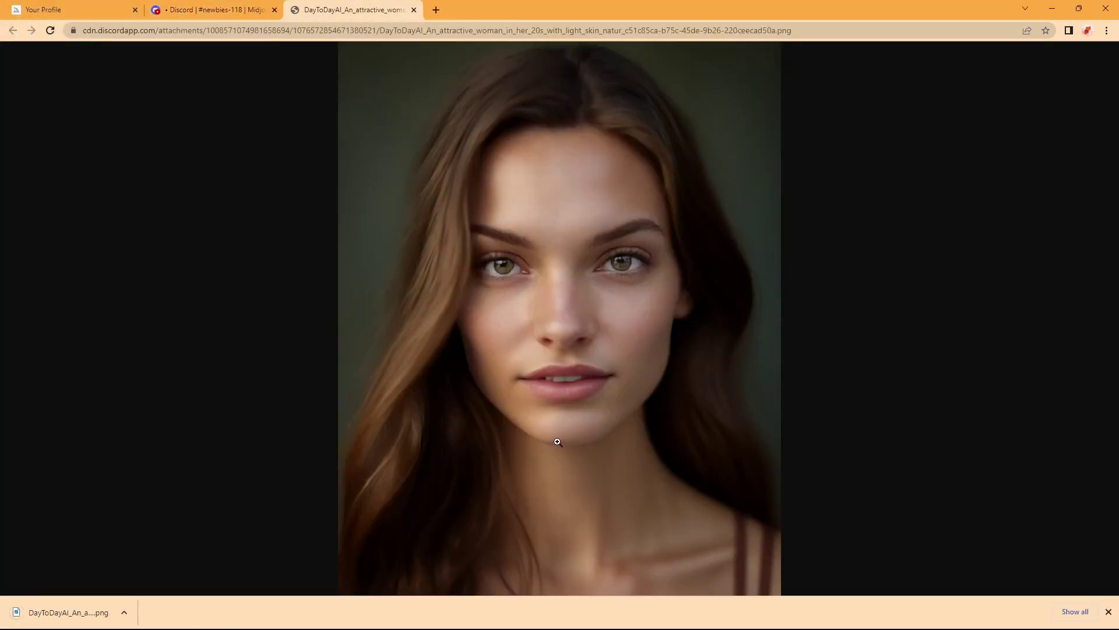
right_click(741, 352)
Step: Save the full-size portrait, check ElevenLabs' premade voice list, and bring up the sign-in form
click(805, 376)
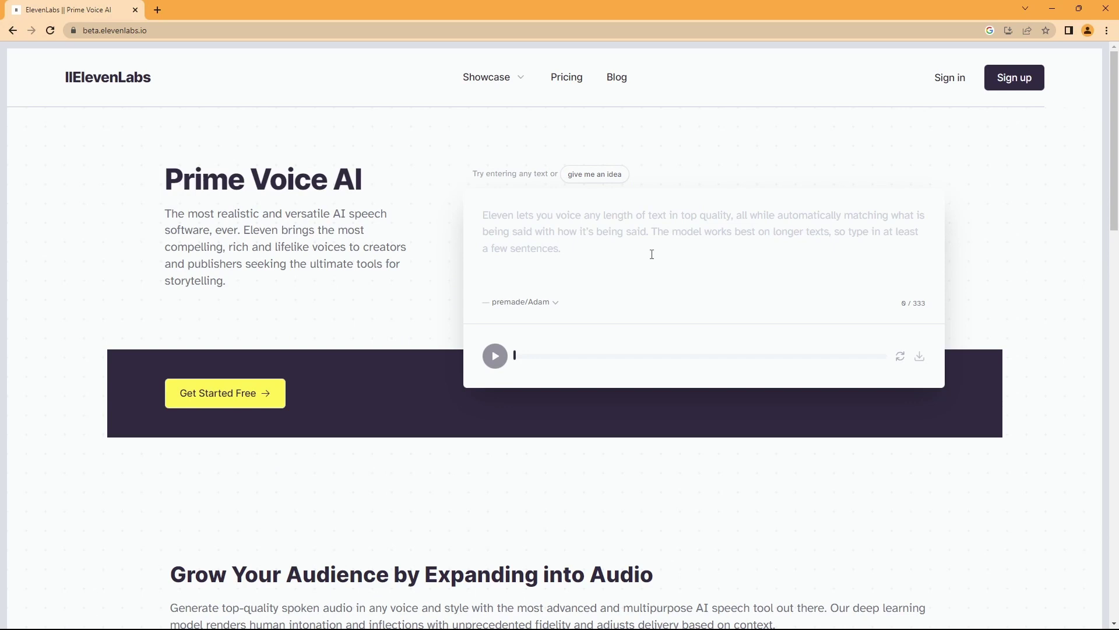
click(541, 304)
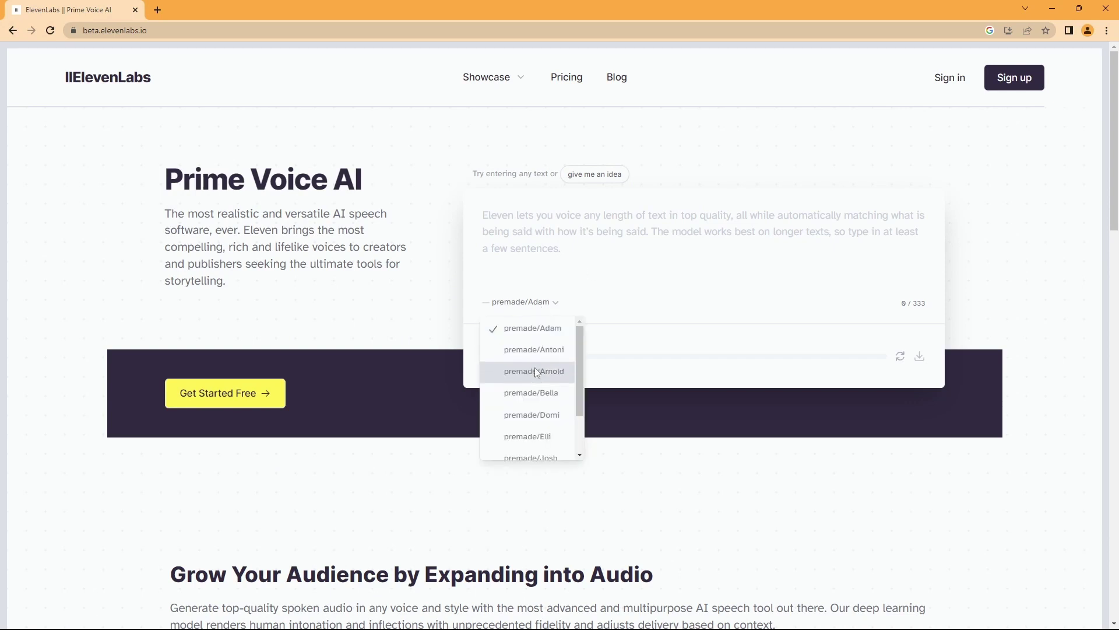
click(695, 298)
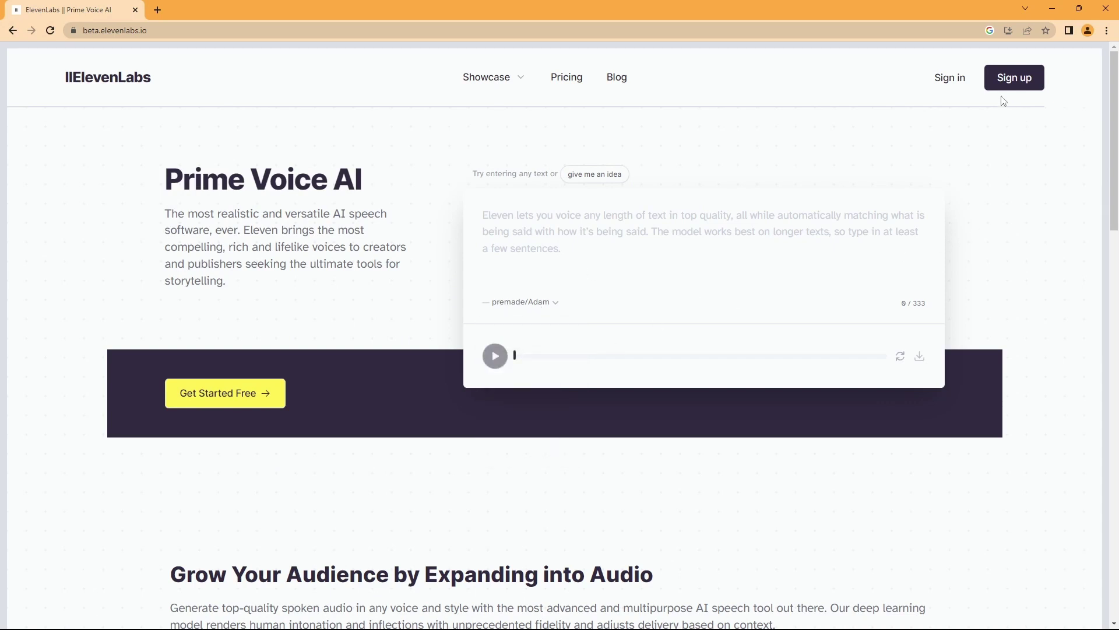
click(954, 77)
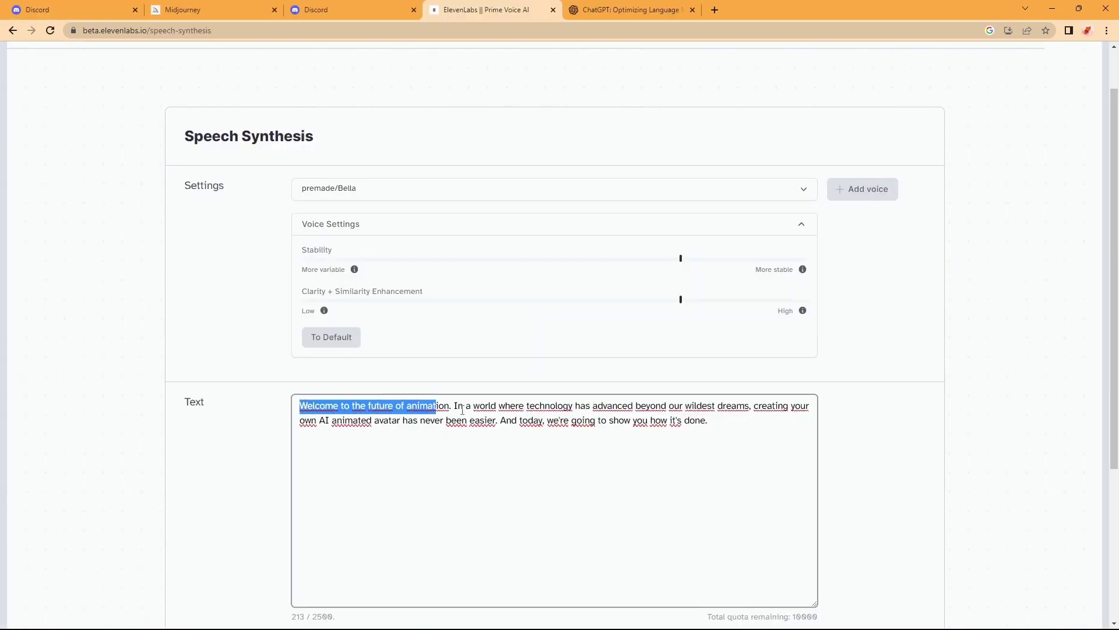
Step: Select and deselect the welcome-to-animation paragraph in the text box
drag(456, 408, 797, 438)
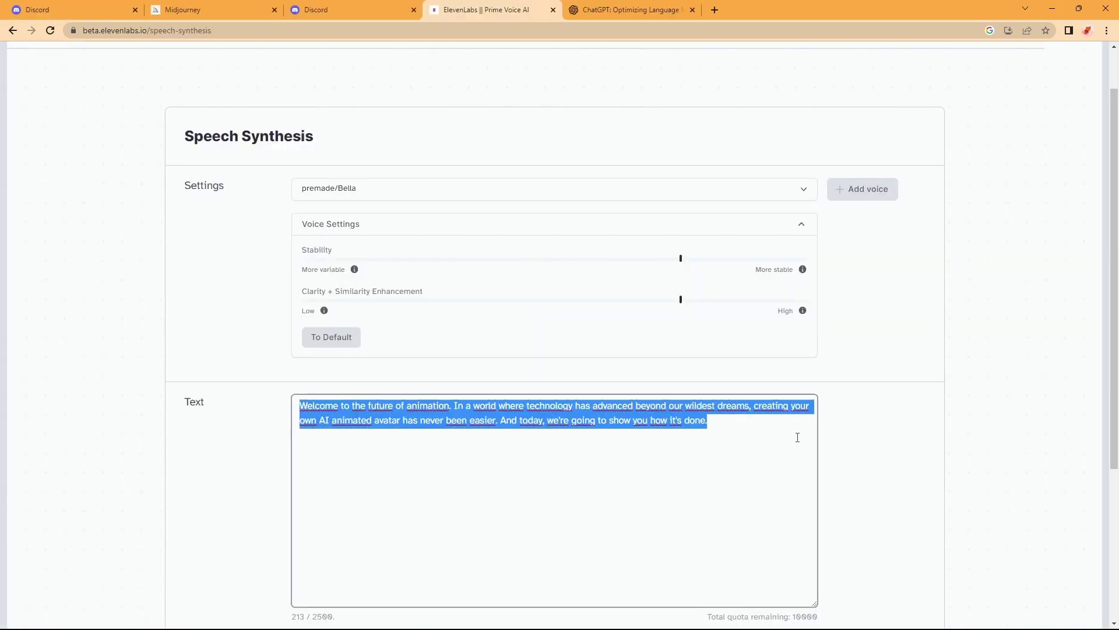
click(733, 445)
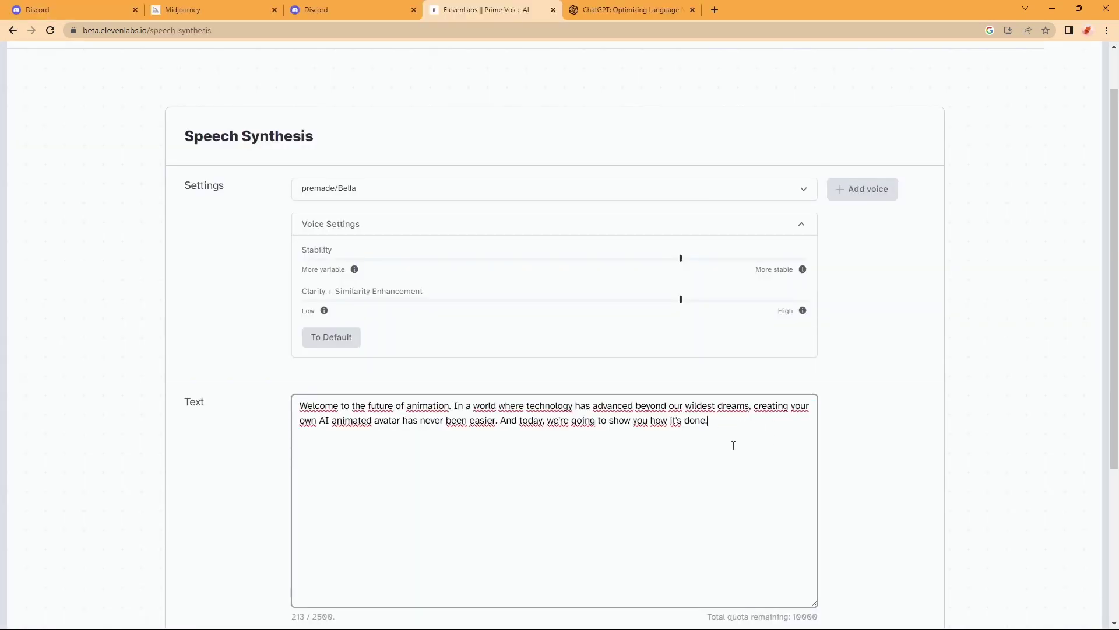
drag(737, 425, 23, 405)
click(664, 420)
Step: Keep premade/Bella as the speaking voice and scroll down to the Generate button
click(460, 190)
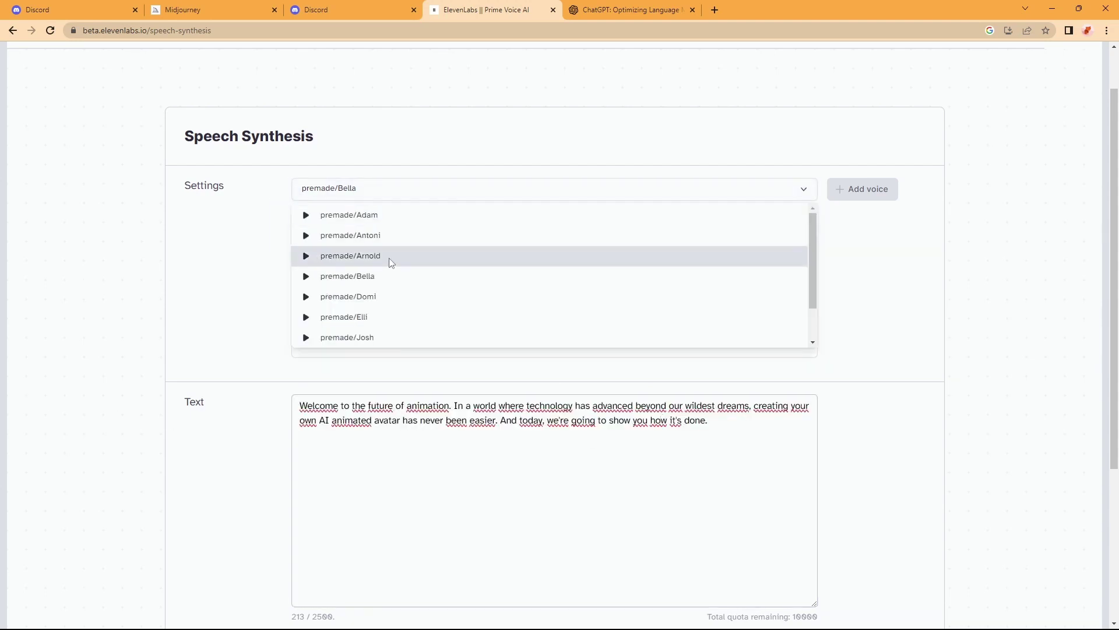
scroll(387, 259, down, 1)
scroll(389, 231, up, 1)
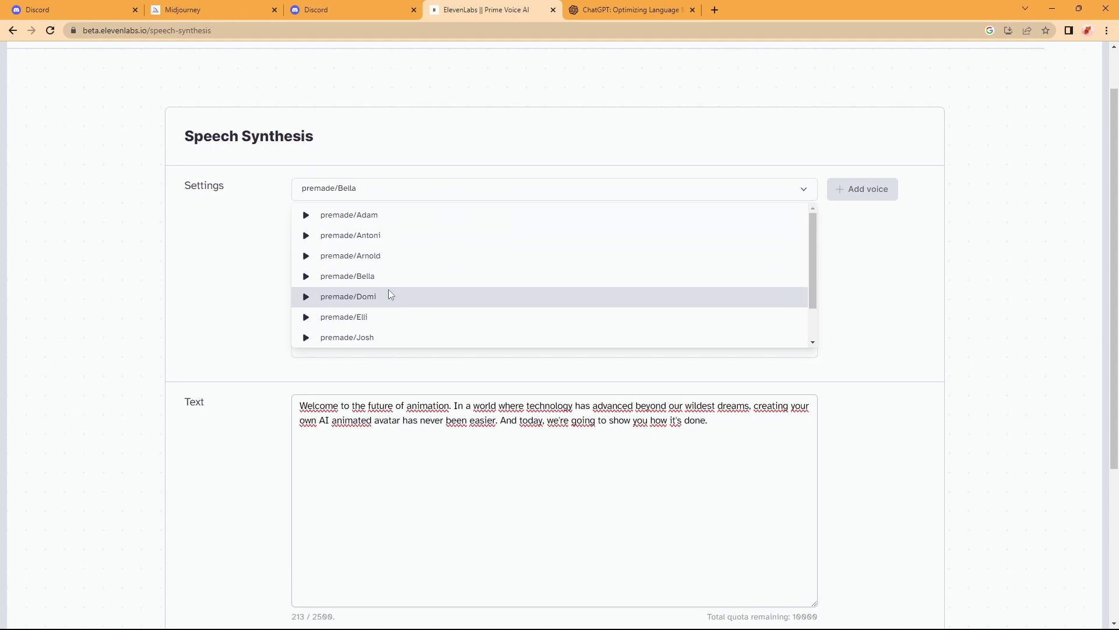
click(657, 277)
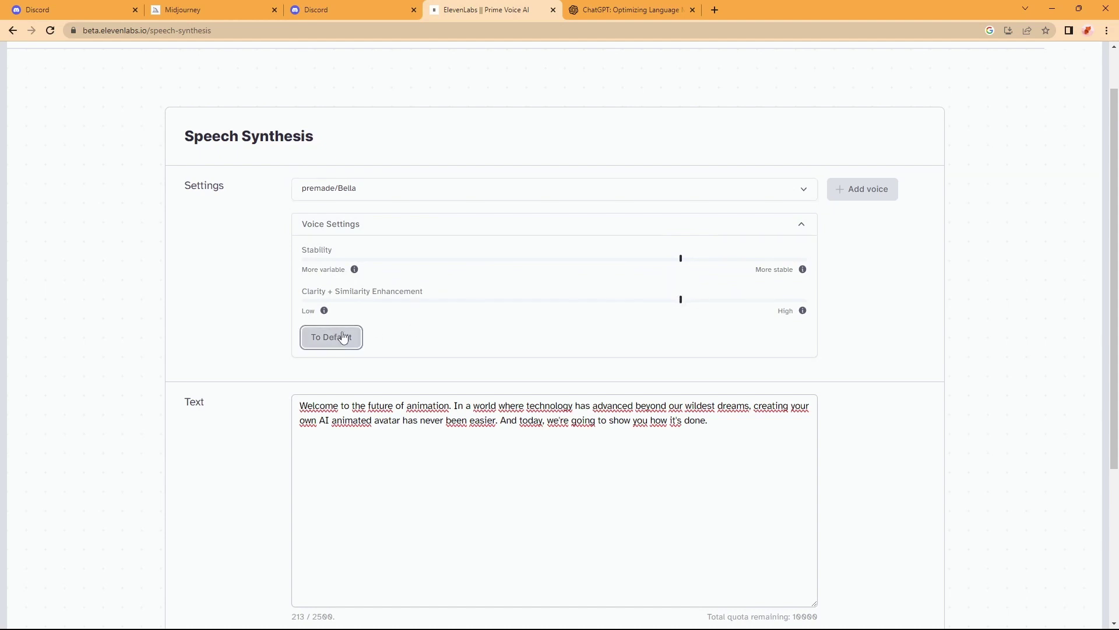
scroll(518, 305, down, 2)
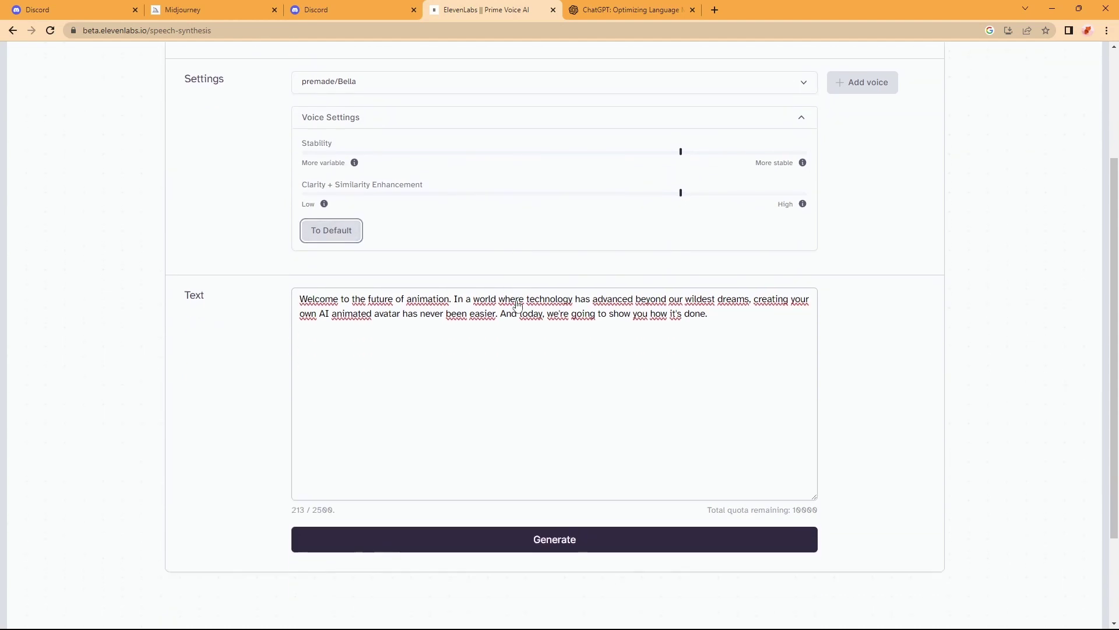
Step: Generate the 0:14 Bella audio clip of the intro, listen to it, and download it
click(603, 535)
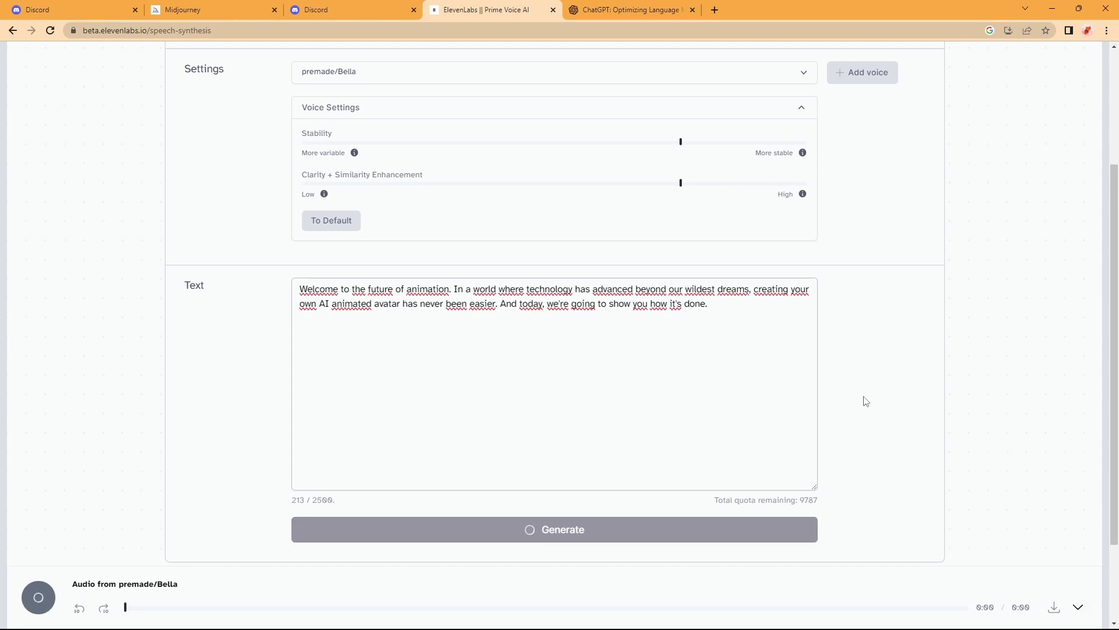
click(50, 598)
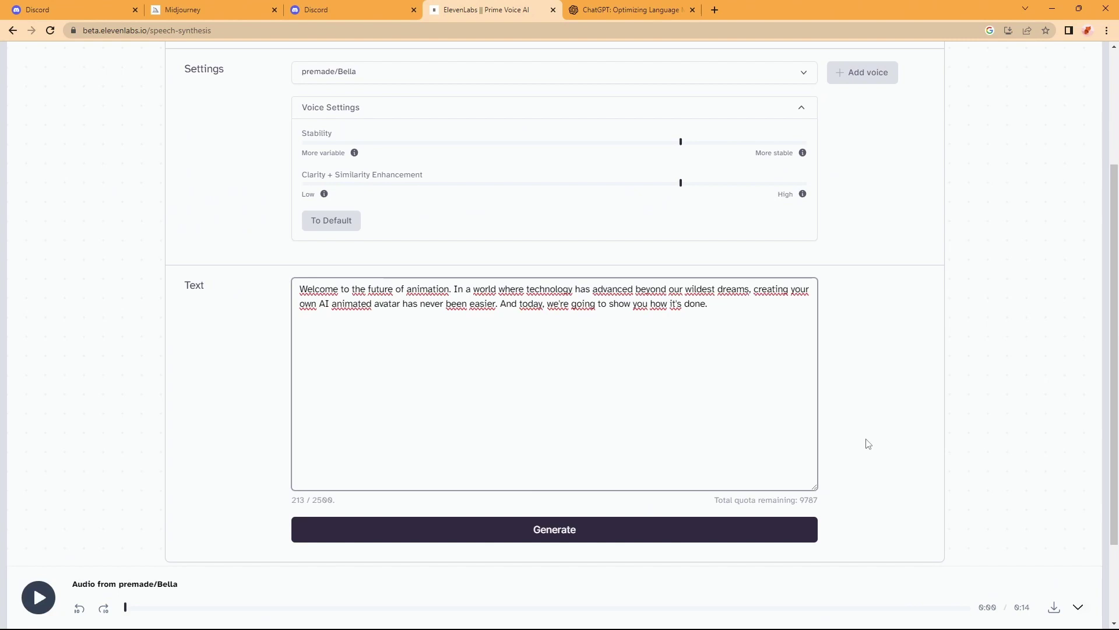
click(1054, 607)
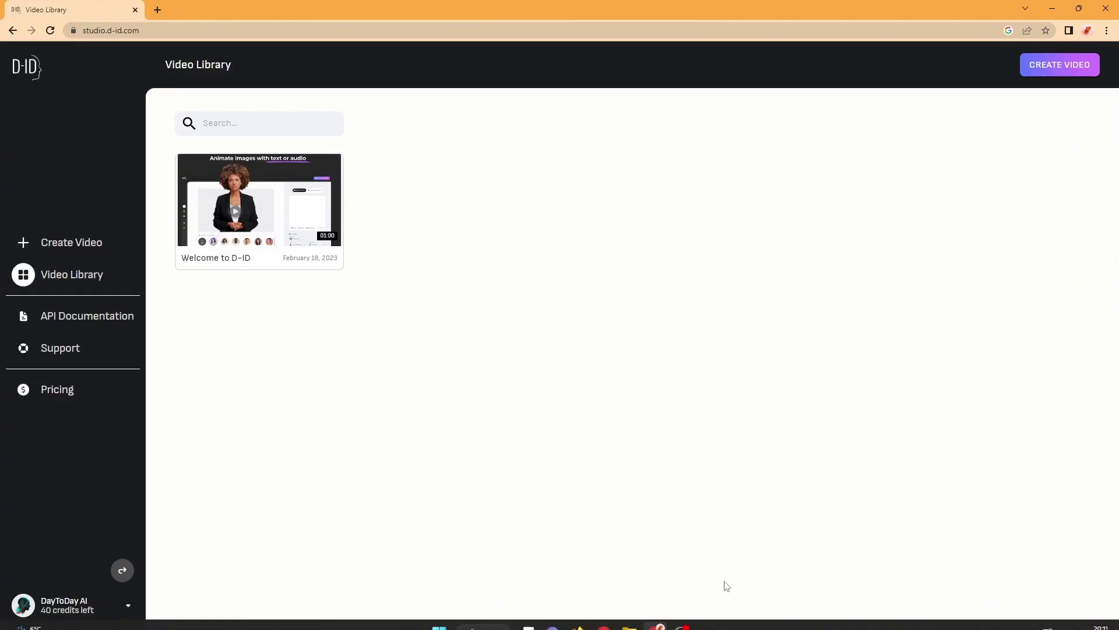
Step: Create a new video using the long-haired woman's portrait from Desktop > DayToDayAI as presenter
click(92, 249)
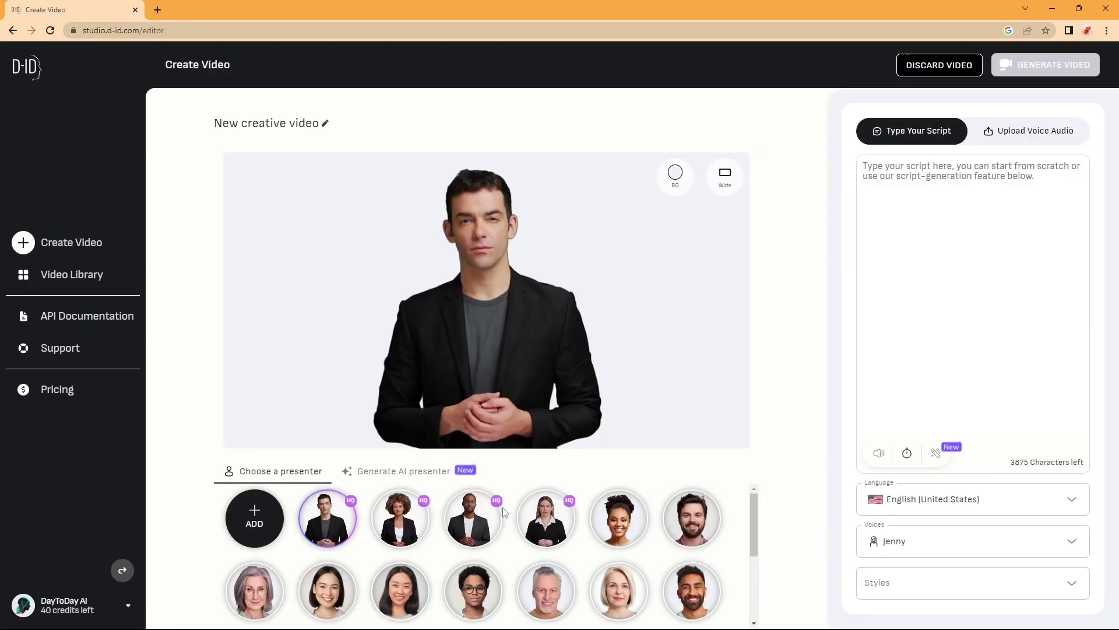
click(255, 518)
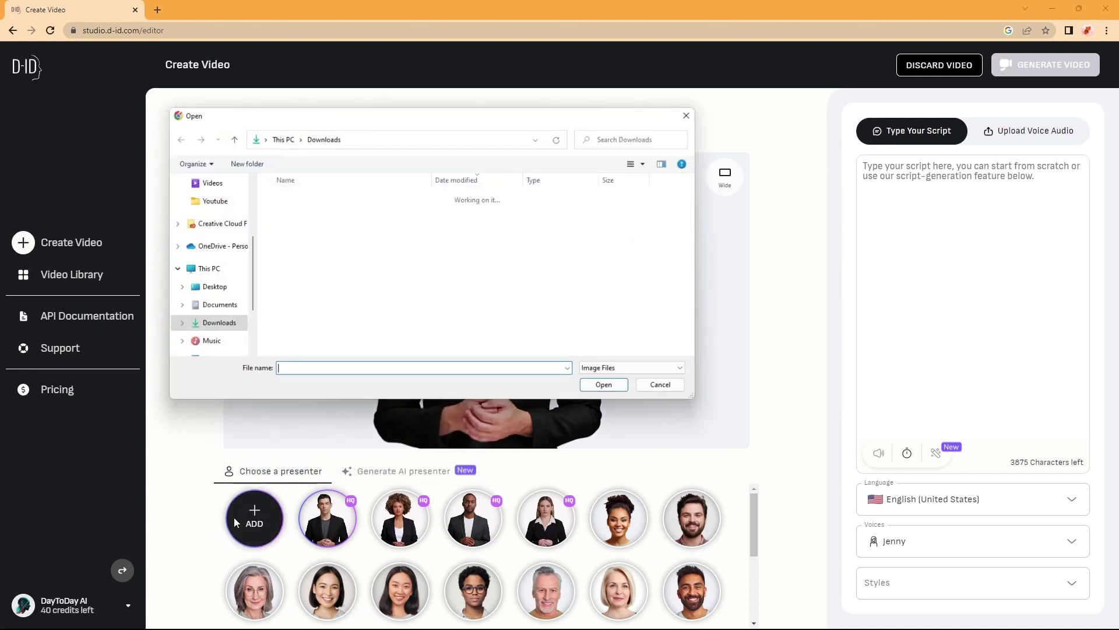
scroll(204, 245, up, 3)
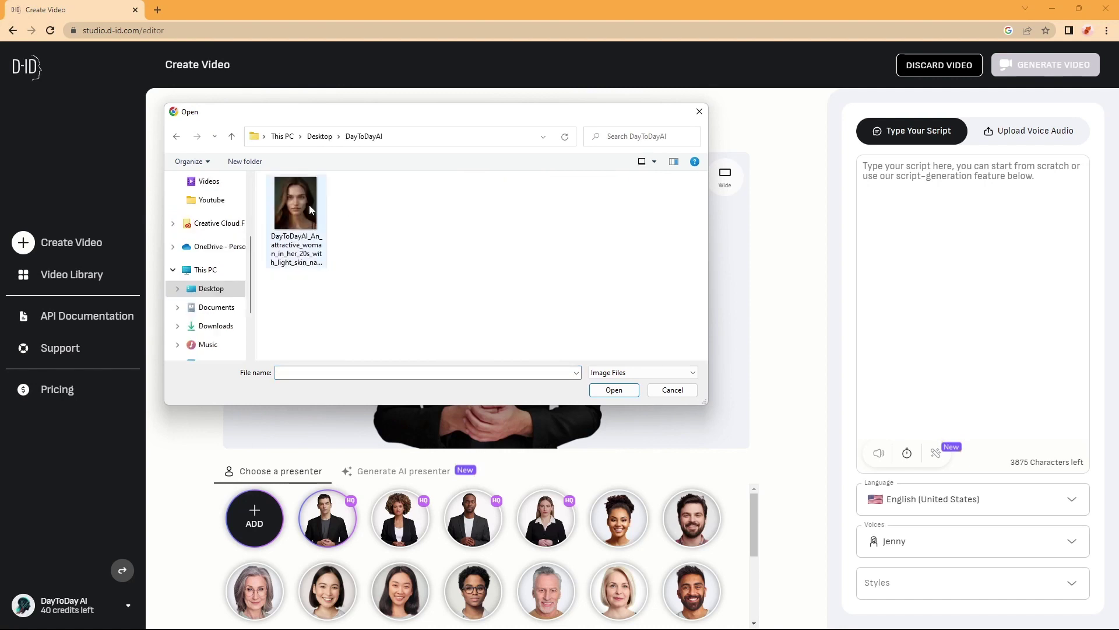
double_click(309, 204)
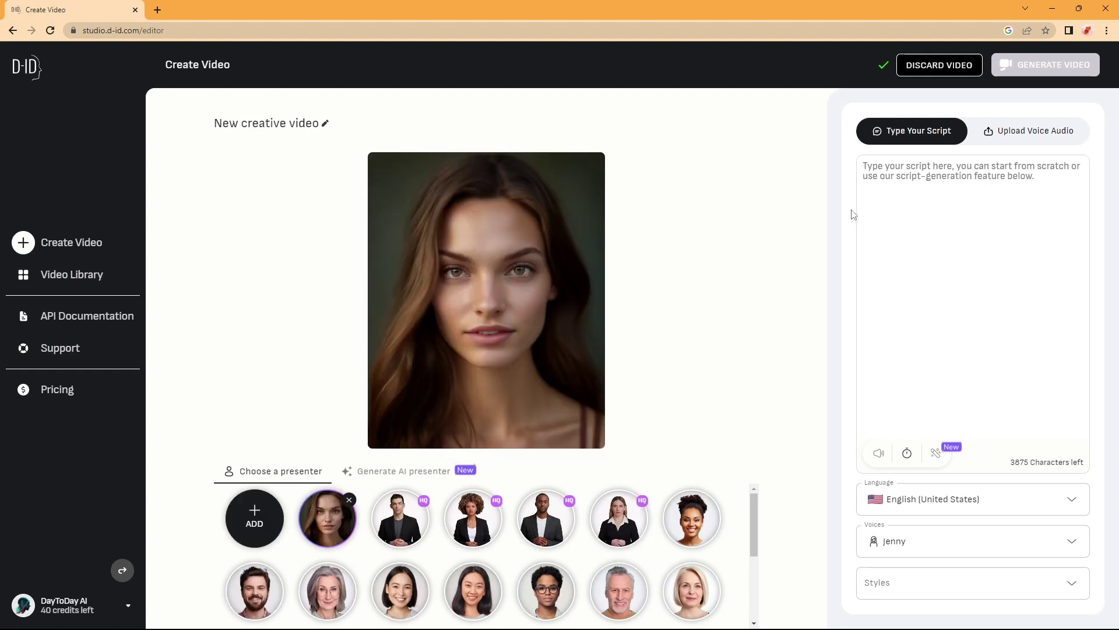
Step: Review the Language, Voices and Styles choices, then switch to Upload Voice Audio
click(987, 500)
click(998, 540)
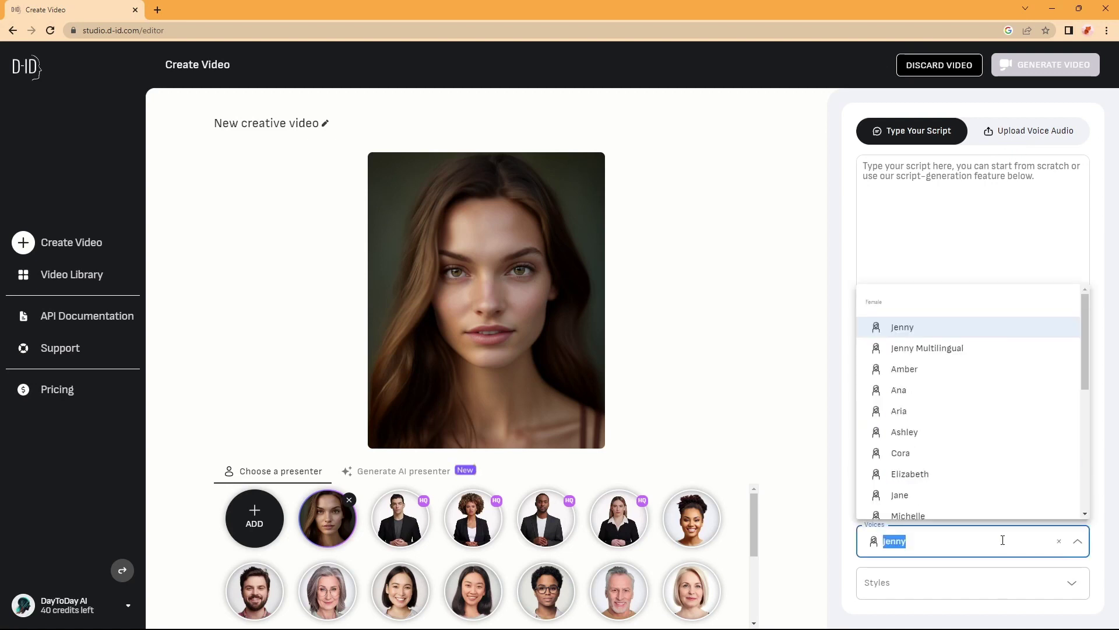
click(989, 583)
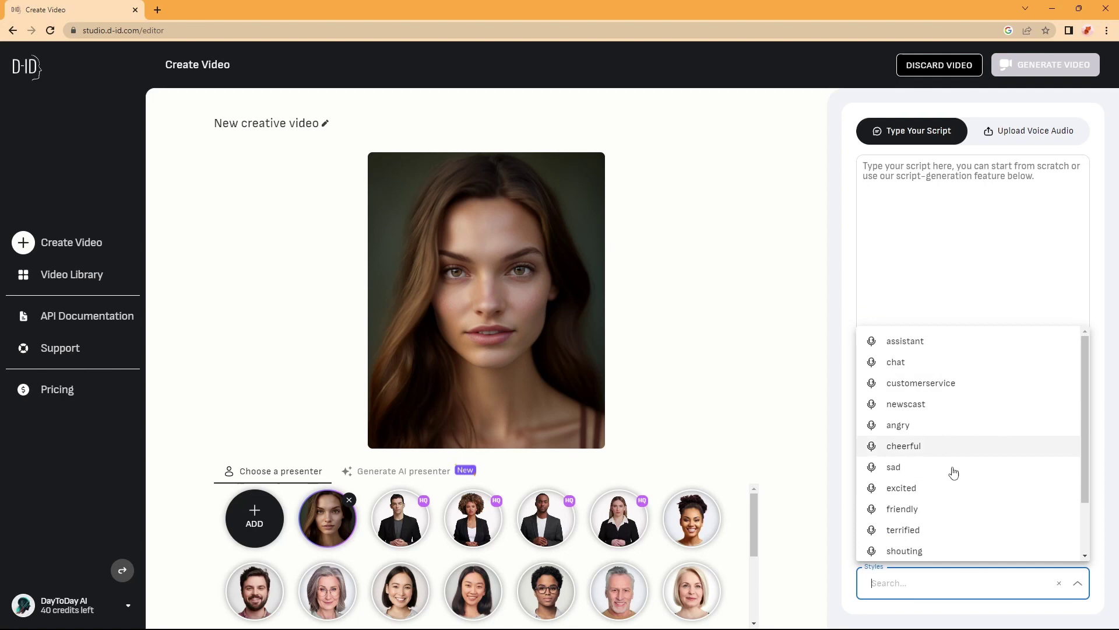
click(1100, 580)
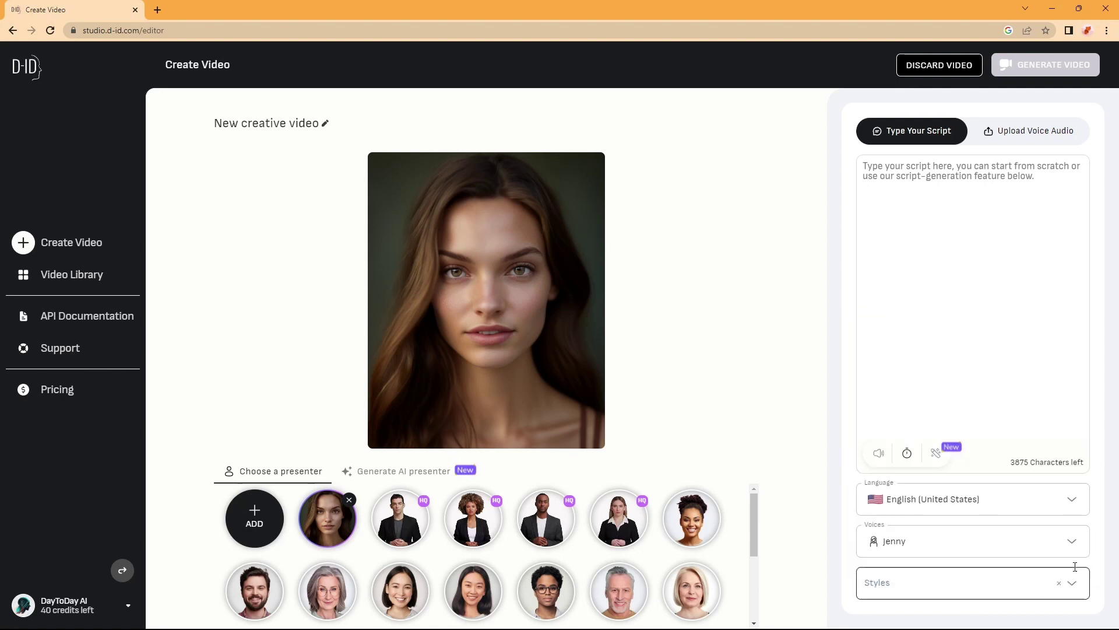
click(1024, 131)
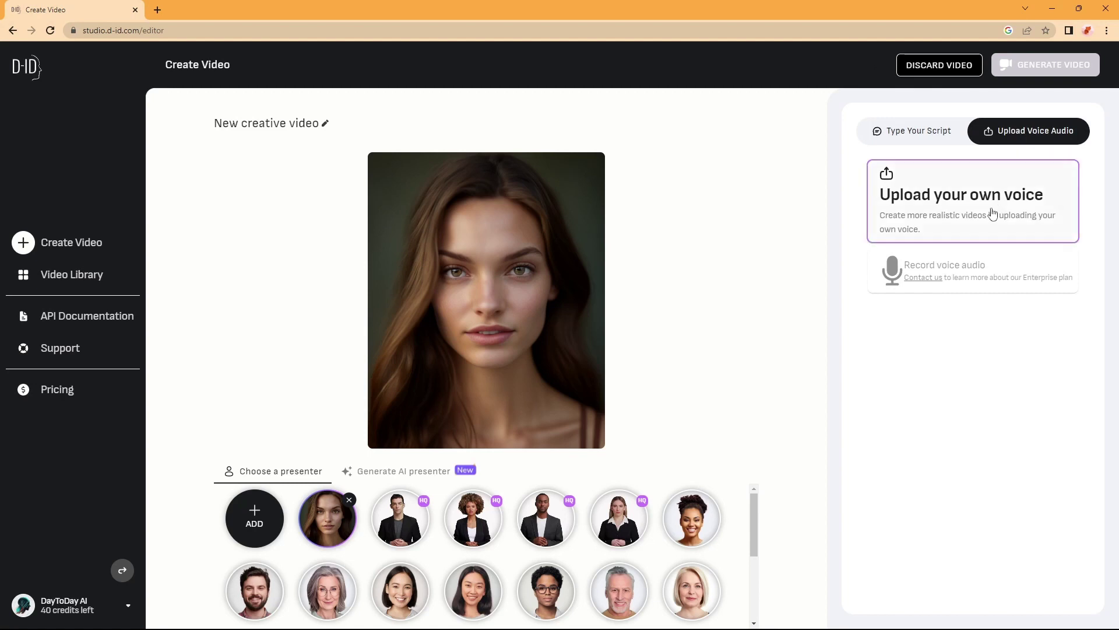
Step: Upload the synthesized_audio file as the video's 14-second voice track
click(941, 241)
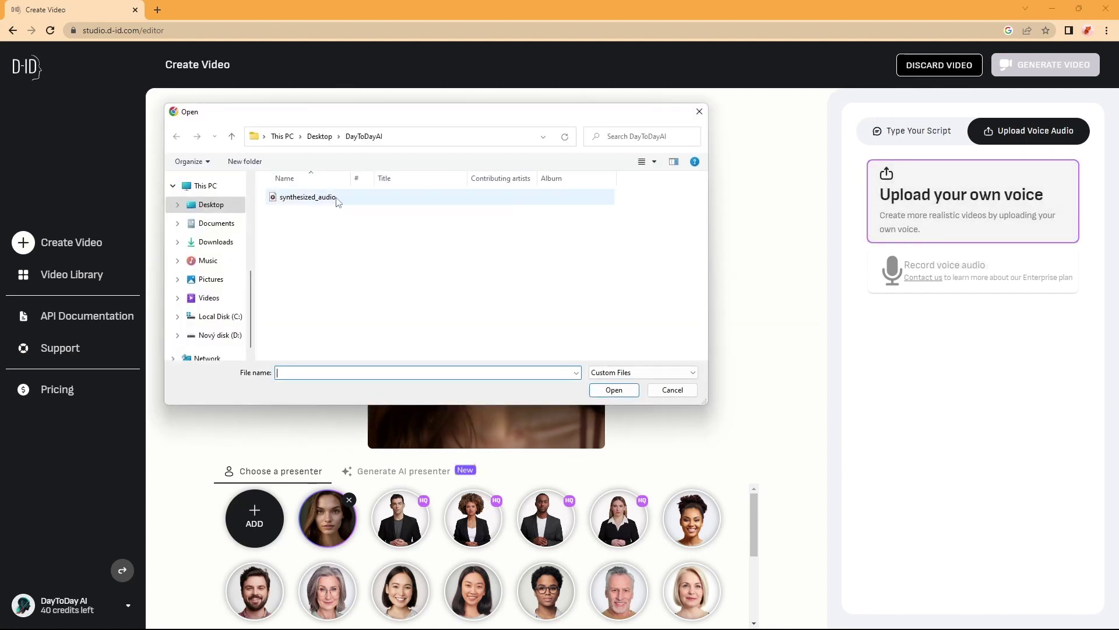
click(308, 198)
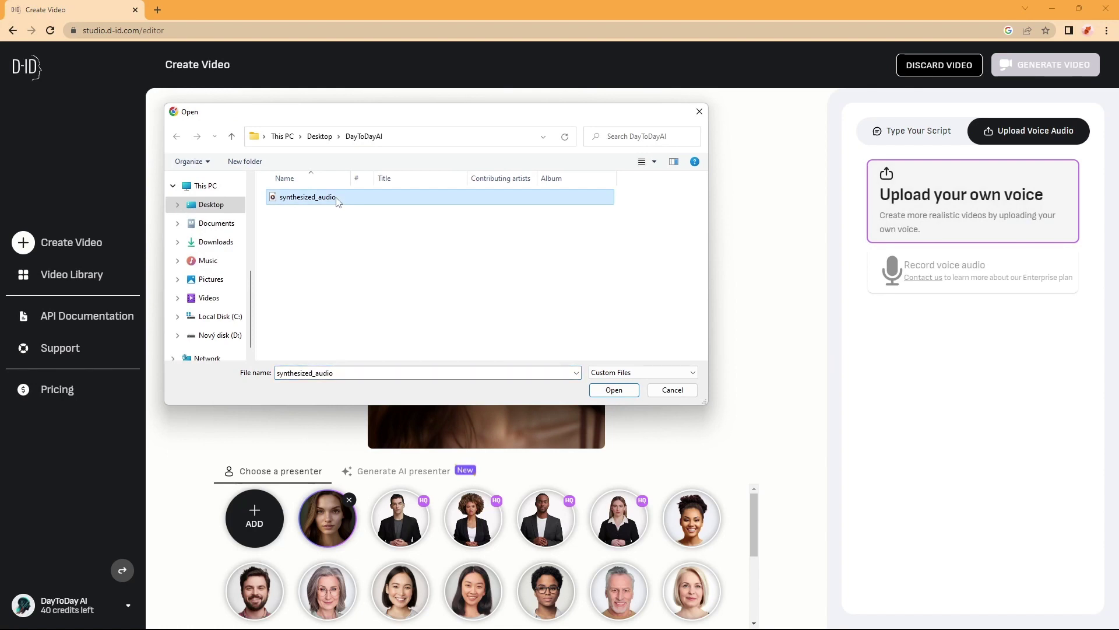
double_click(336, 198)
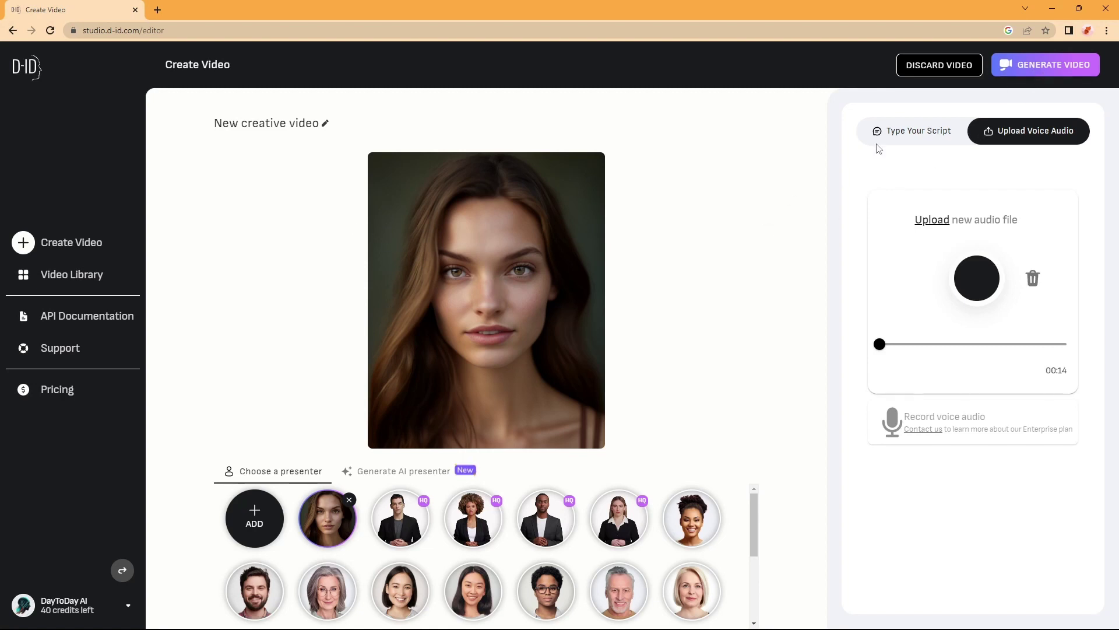
Step: Generate the 13-second talking video for one credit, preview it in Video Library and download it
click(1002, 72)
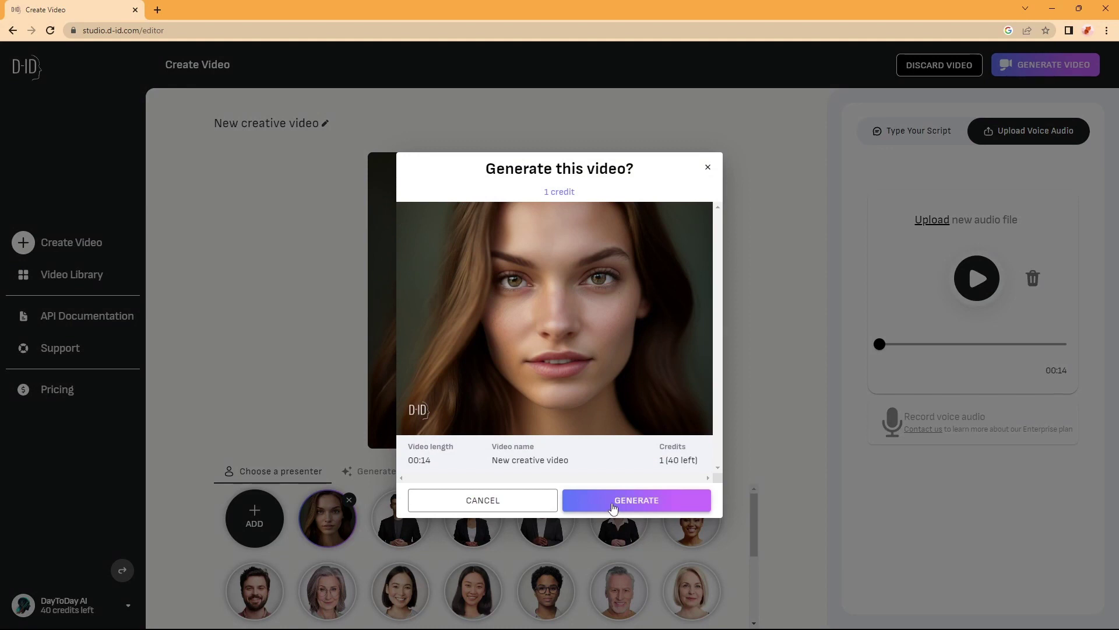
click(613, 507)
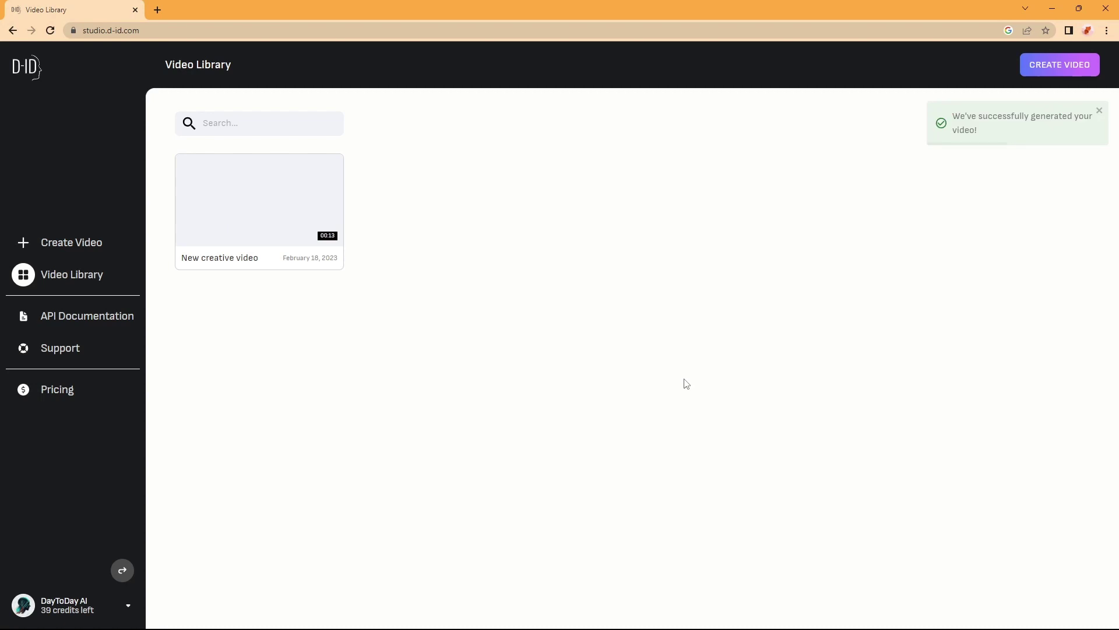
mouse_move(308, 211)
click(259, 200)
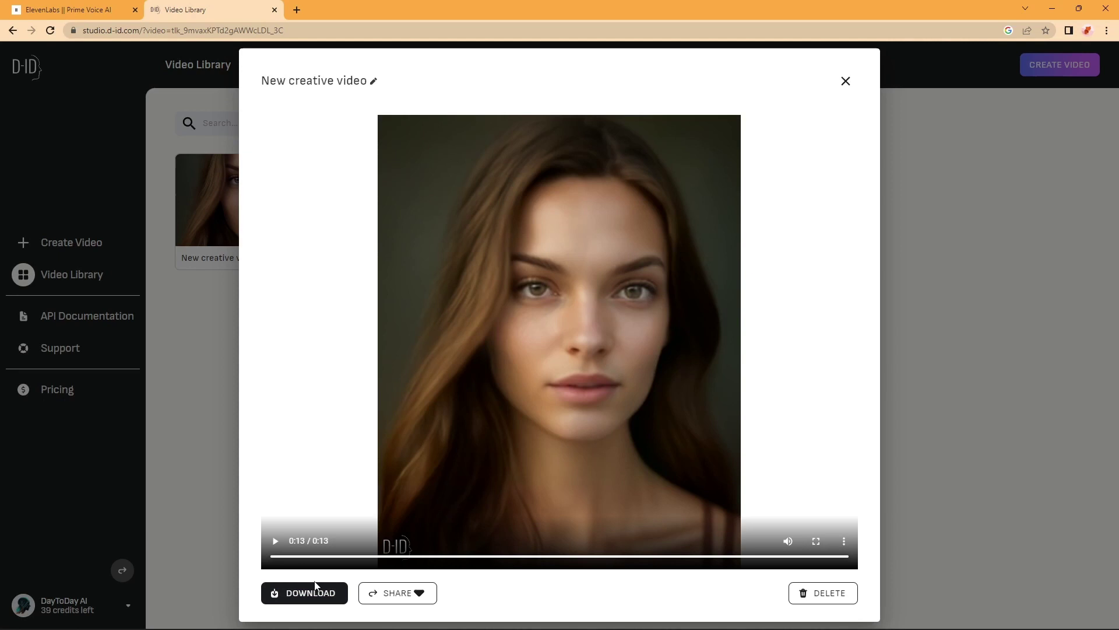
click(316, 598)
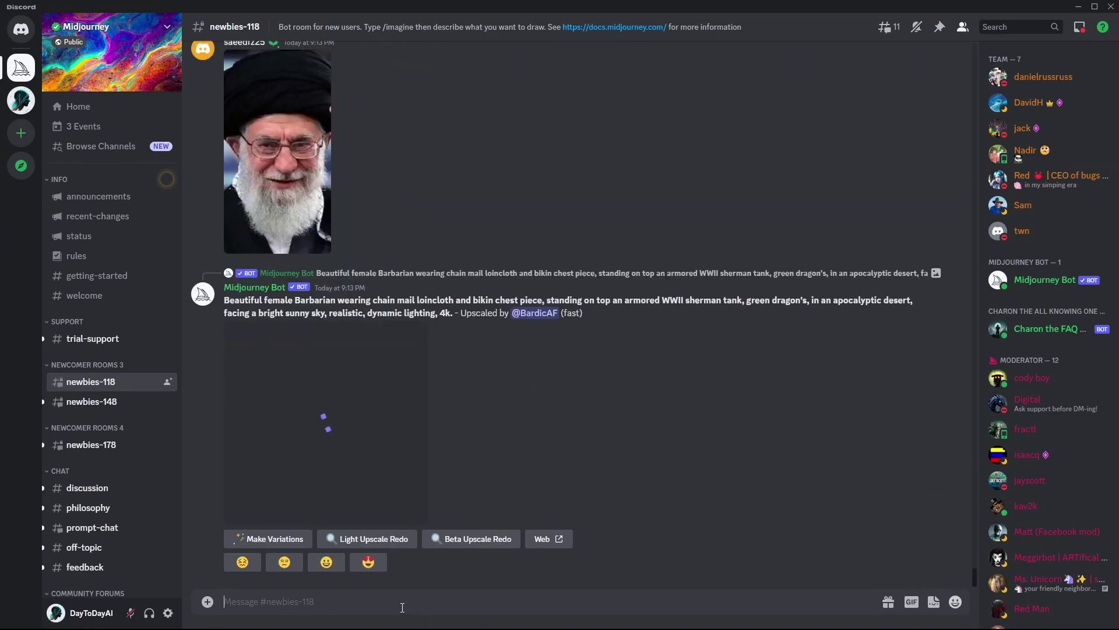
Step: Paste the portrait prompt into /imagine and delete the word 'attractive'
text(/)
click(285, 379)
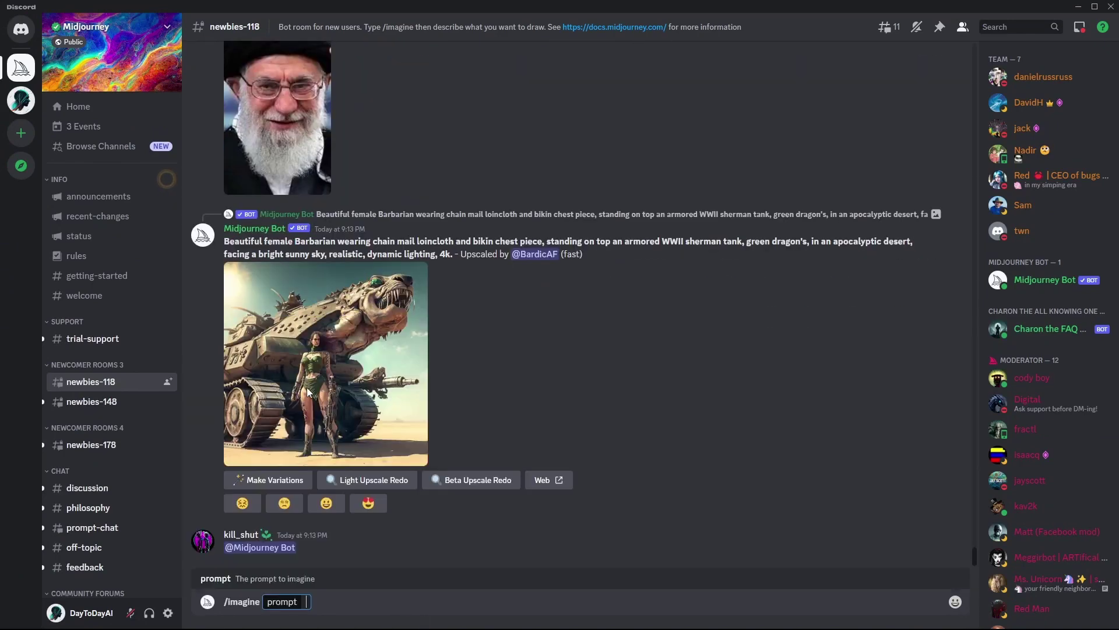
text(An attractive woman in her 20's, with light skin, natural, no make up, natural imperfections, hazel colored eyes, lush light brown hair, the photo should be a half-length portrait, shallow depth of field to emphasize the subject, taken using a Canon EOS R camera with a 50mm f/1.8 lens, f/2.2 aperture, shutter speed 1/200s, ISO 100 and natural light, Full Body, Hyper Realistic Photography, Cinematic, Cinema, Hyperdetail, Ultrahd, Color Correction, ultrahd, hdr, color grading -)
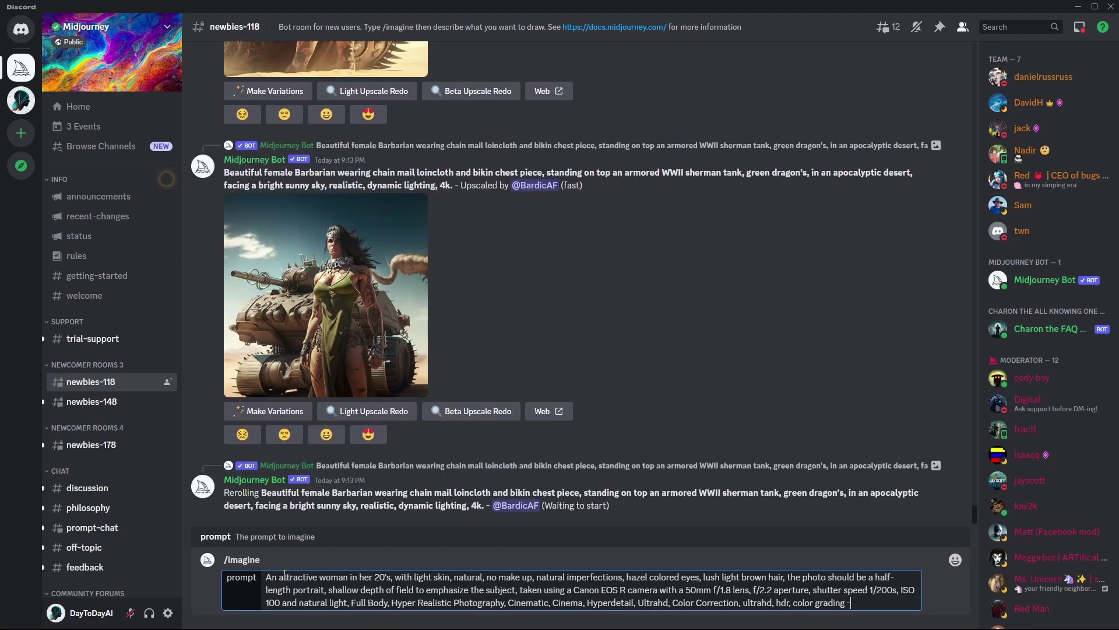
double_click(310, 579)
click(327, 586)
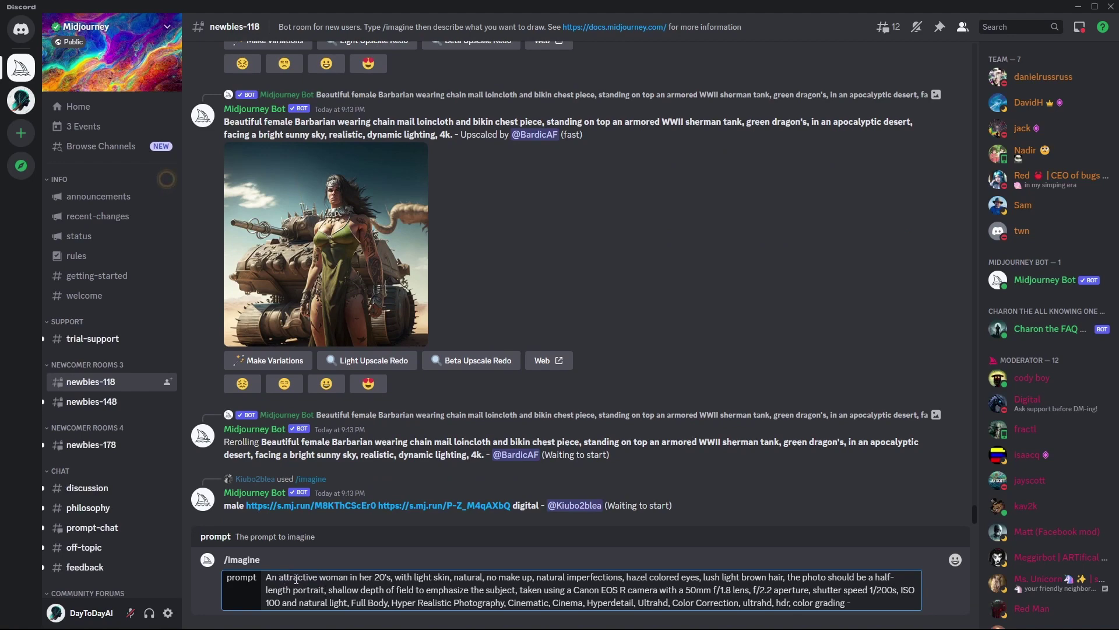
double_click(303, 578)
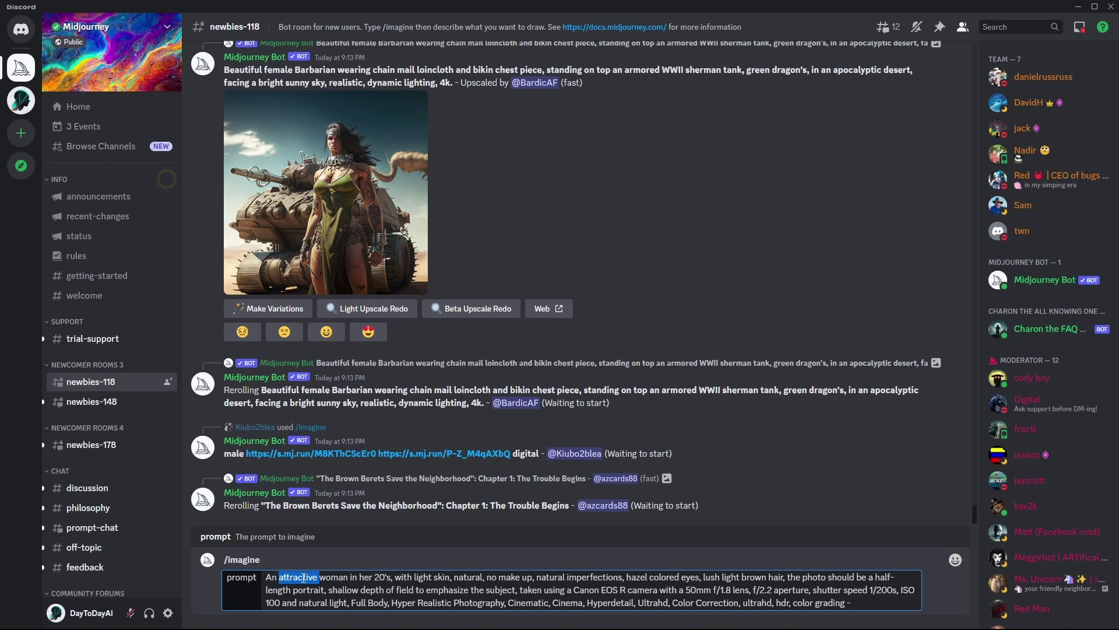
key(Delete)
key(Delete)
key(Delete)
key(Delete)
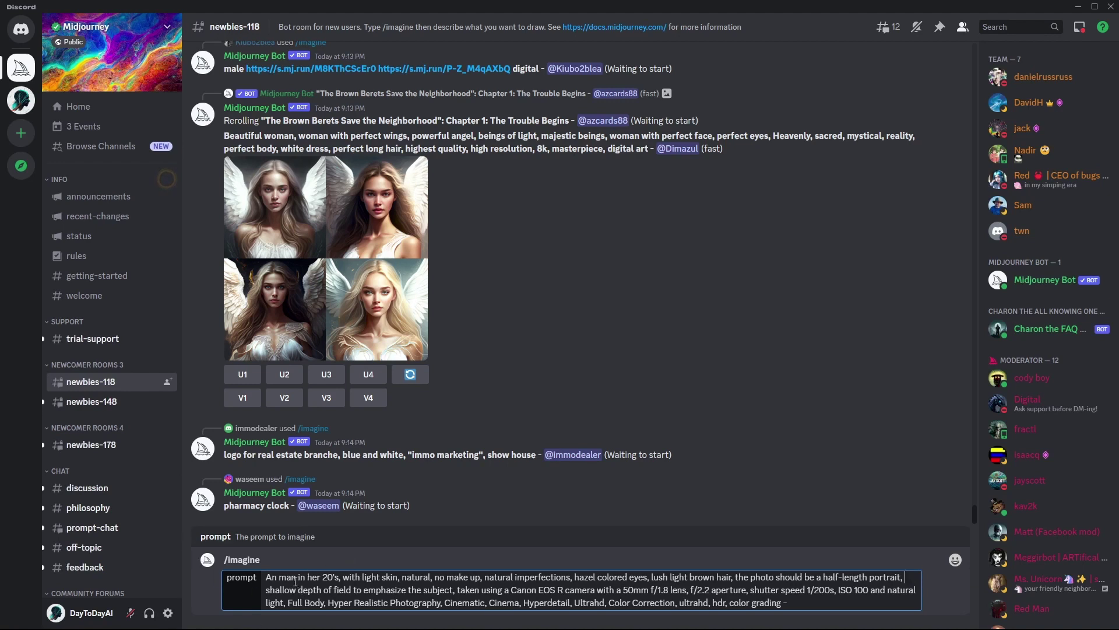
Step: Change 'An' to 'A' and 'her 20's' to 'his 40's' in the prompt
click(280, 577)
key(BackSpace)
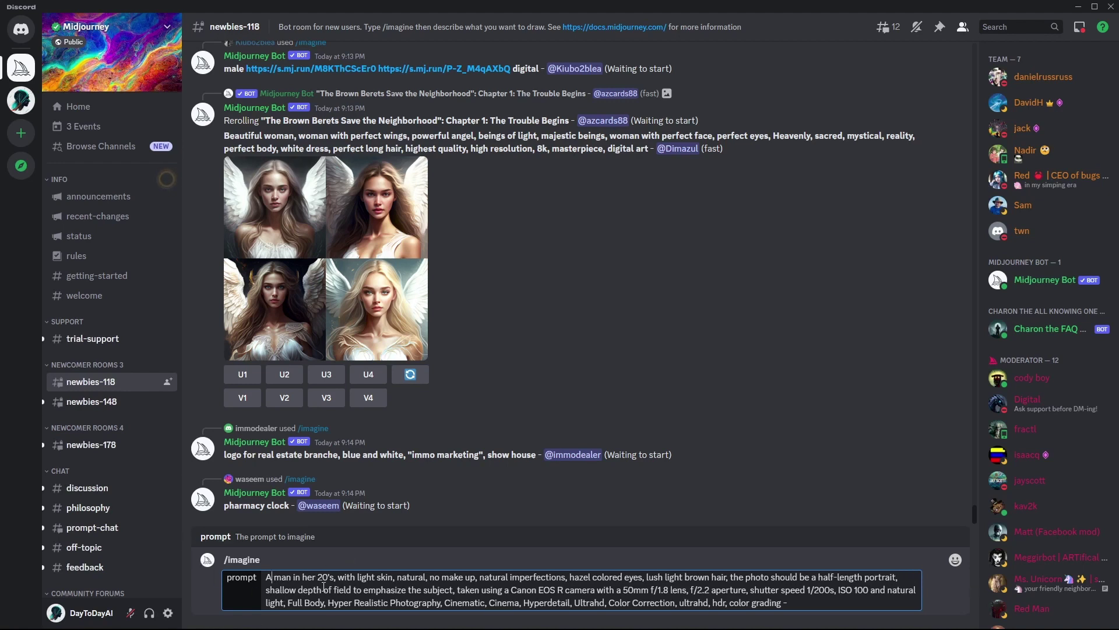
click(314, 578)
key(BackSpace)
key(BackSpace)
text(is)
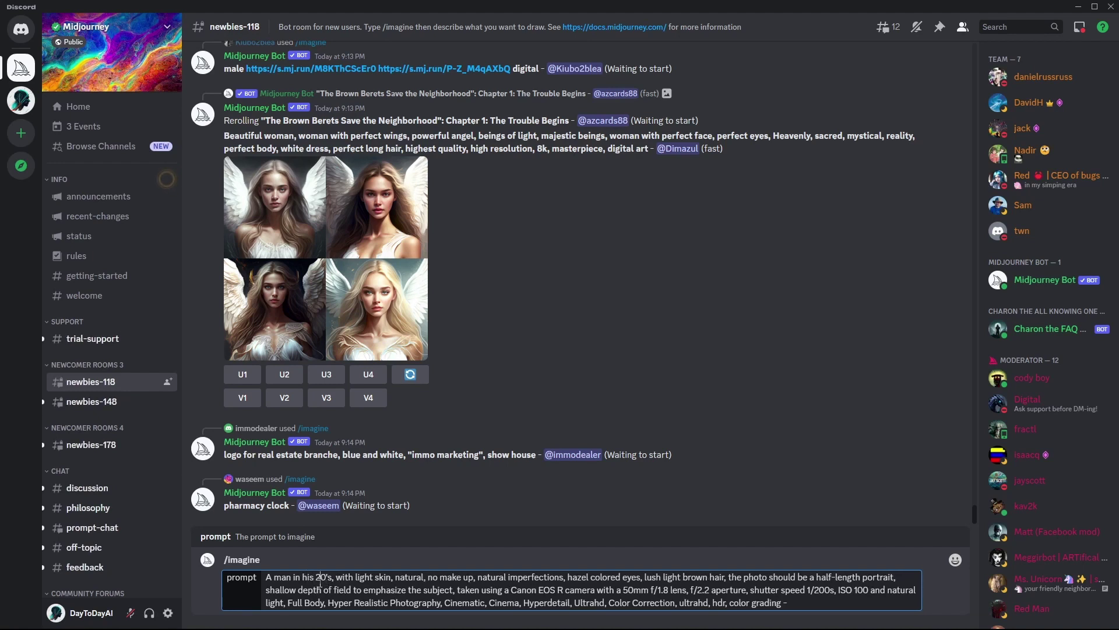
click(321, 579)
key(BackSpace)
text(4)
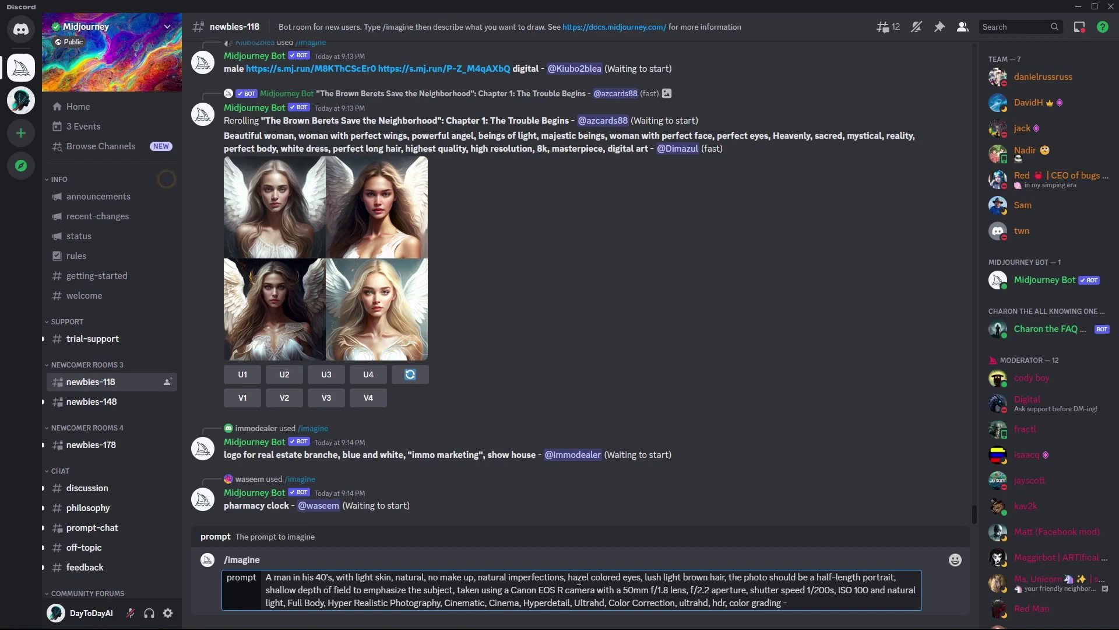
Step: Set the eyes to 'blue eyes' and the hair to 'no hair', then submit the prompt
drag(569, 578, 641, 577)
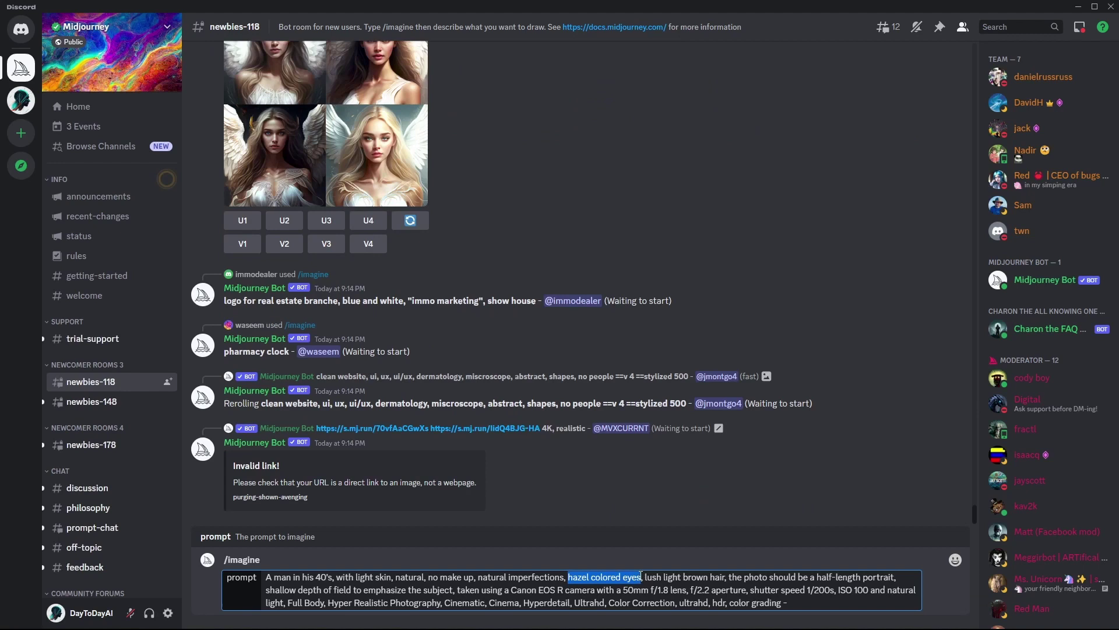
text(b)
text(lue ey)
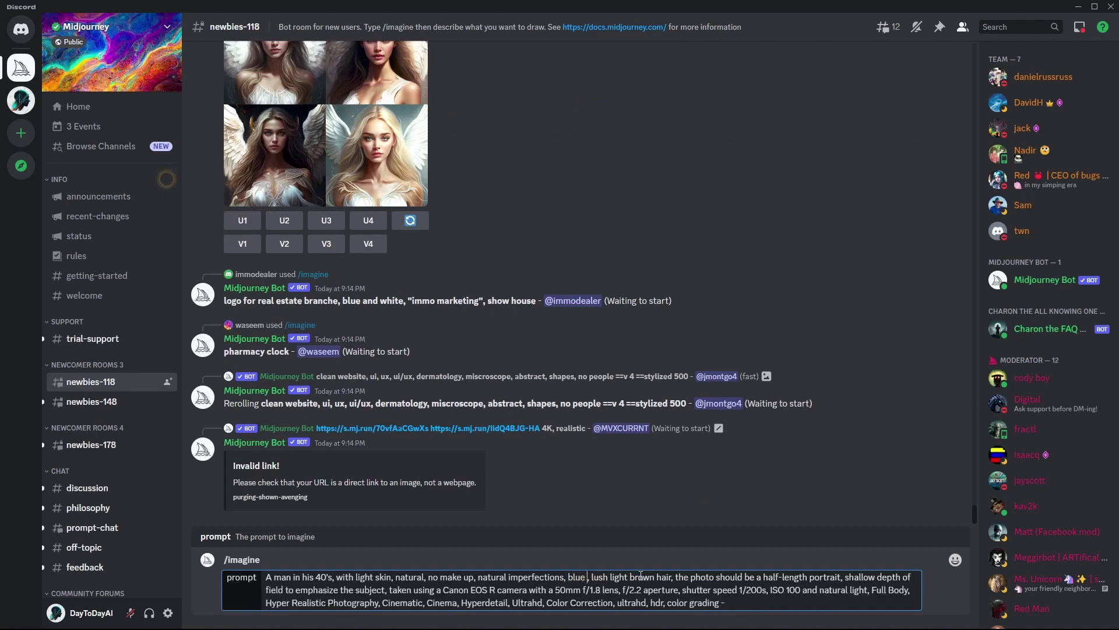
text(es)
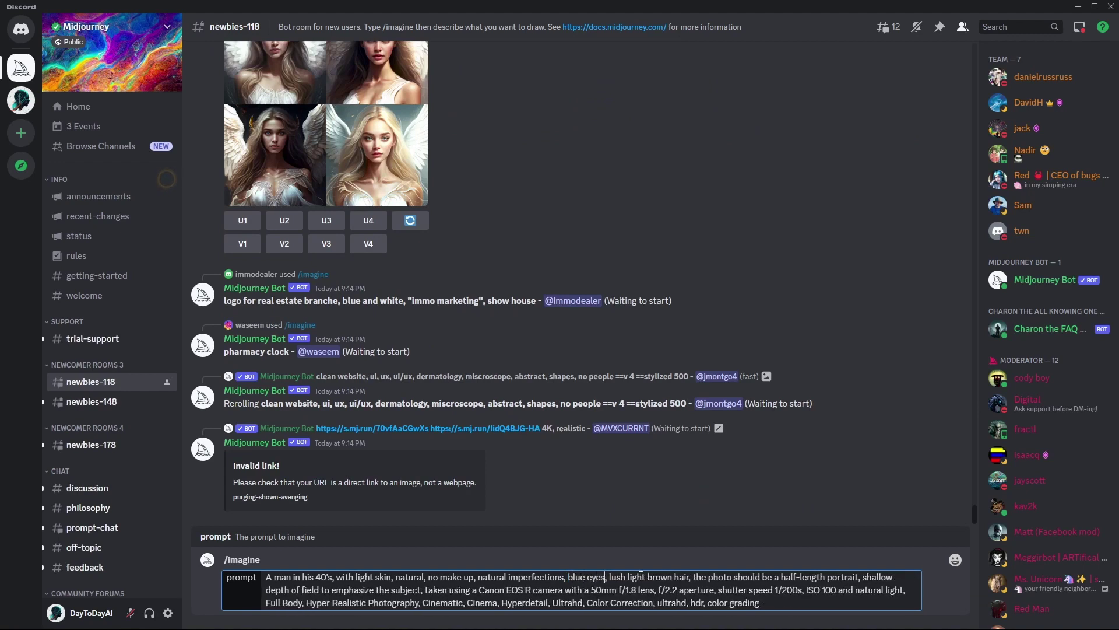
drag(611, 578, 674, 577)
click(610, 577)
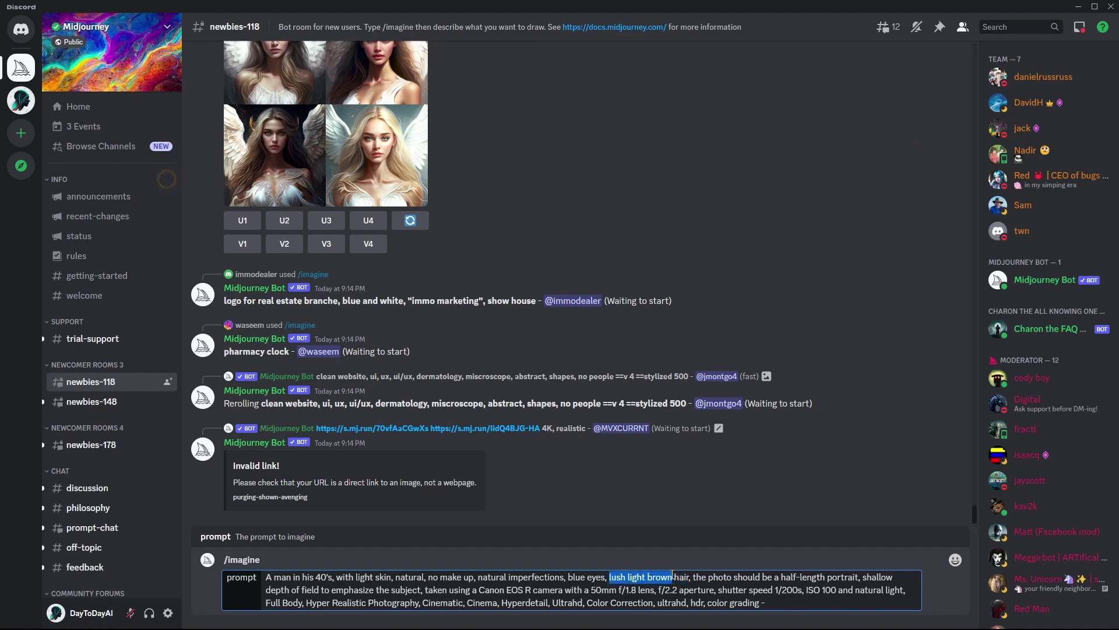
text(no)
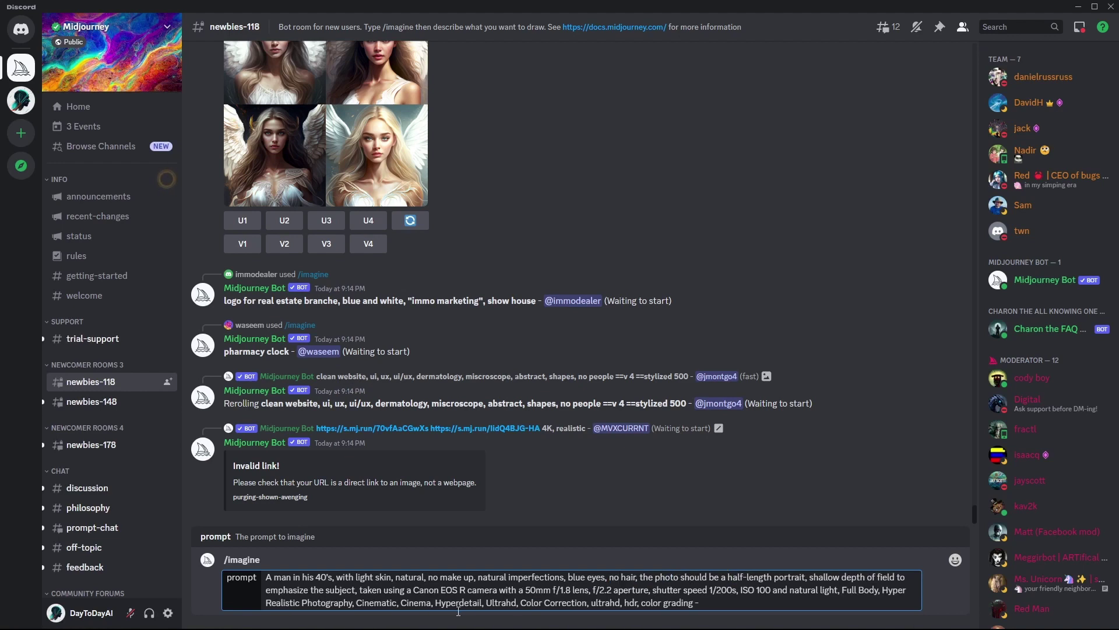
key(Return)
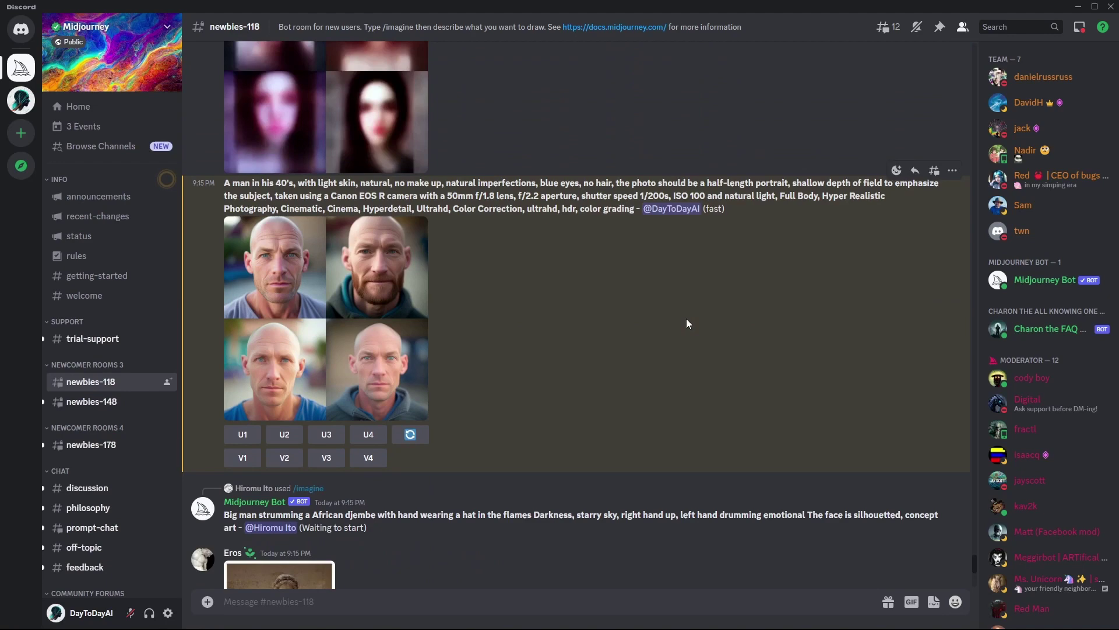
Step: Enlarge the bald blue-eyed man portrait grid, then close the viewer
click(446, 609)
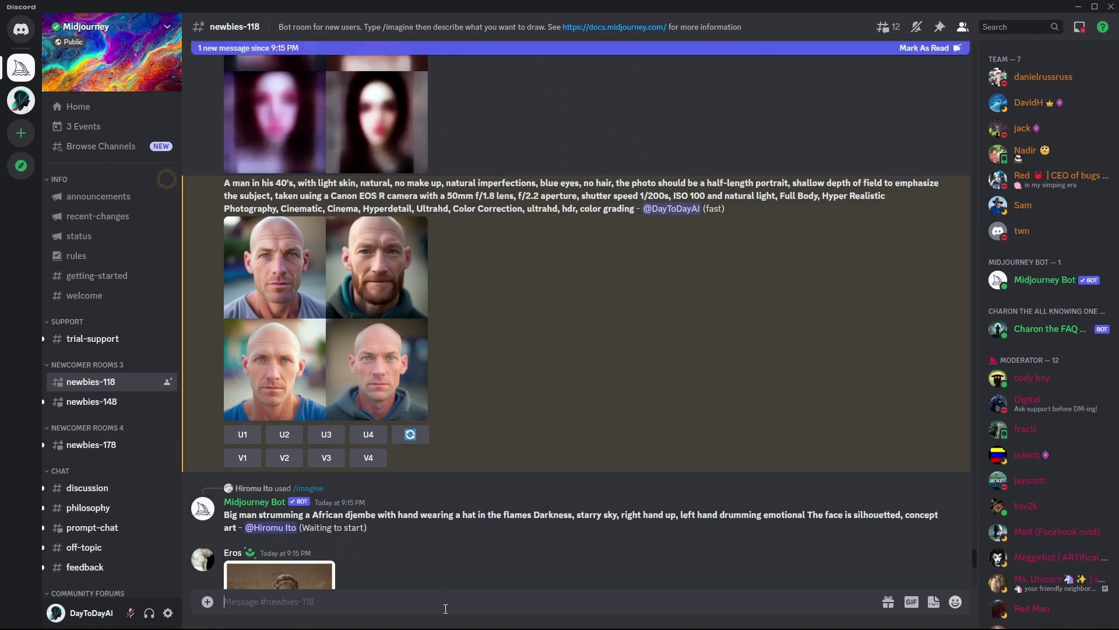
click(303, 285)
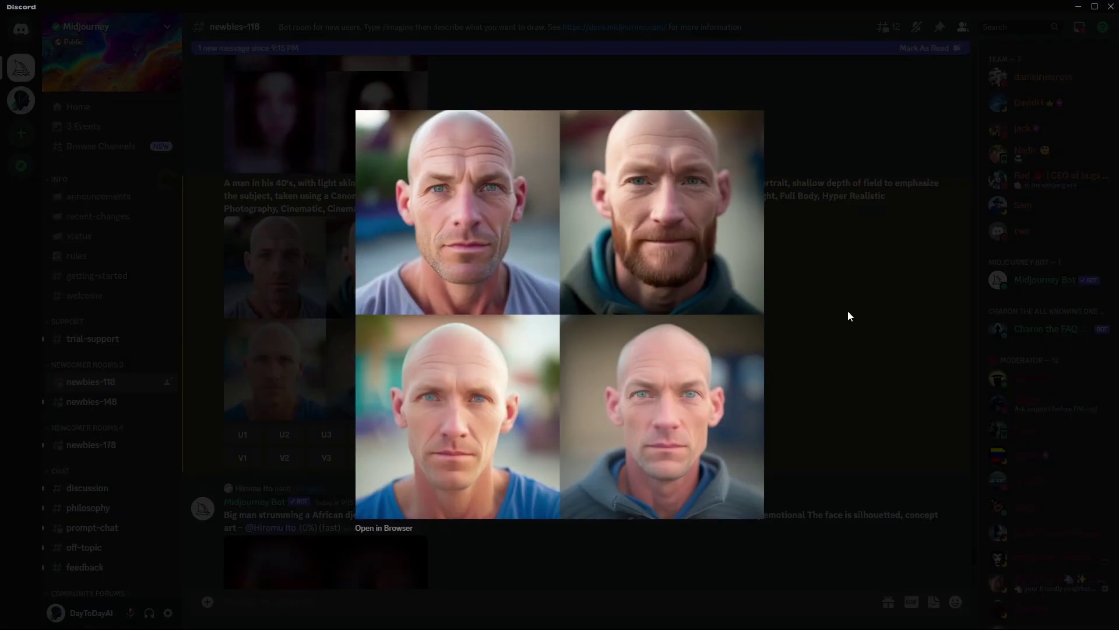
click(848, 316)
Step: Paste the portrait prompt into /imagine and make its subject 'A jamaican man'
text(/imagine)
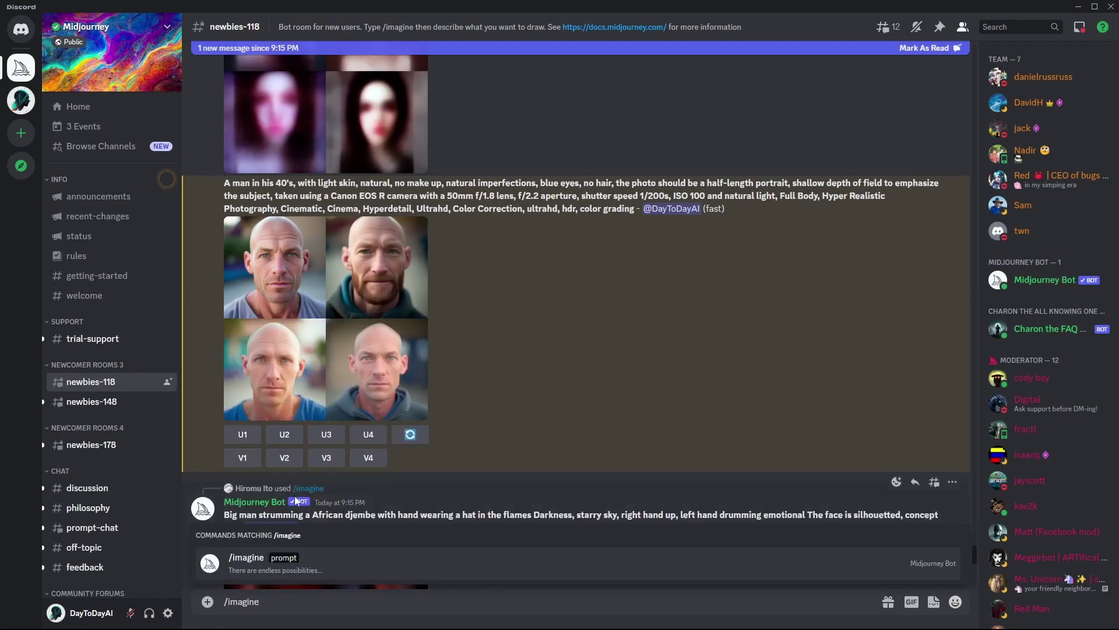
click(304, 569)
text(An attractive woman in her 20's, with light skin, natural, no make up, natural imperfections, hazel colored eyes, lush light brown hair, the photo should be a half-length portrait, shallow depth of field to emphasize the subject, taken using a Canon EOS R camera with a 50mm f/1.8 lens, f/2.2 aperture, shutter speed 1/200s, ISO 100 and natural light, Full Body, Hyper Realistic Photography, Cinematic, Cinema, Hyperdetail, Ultrahd, Color Correction, ultrahd, hdr, color grading -)
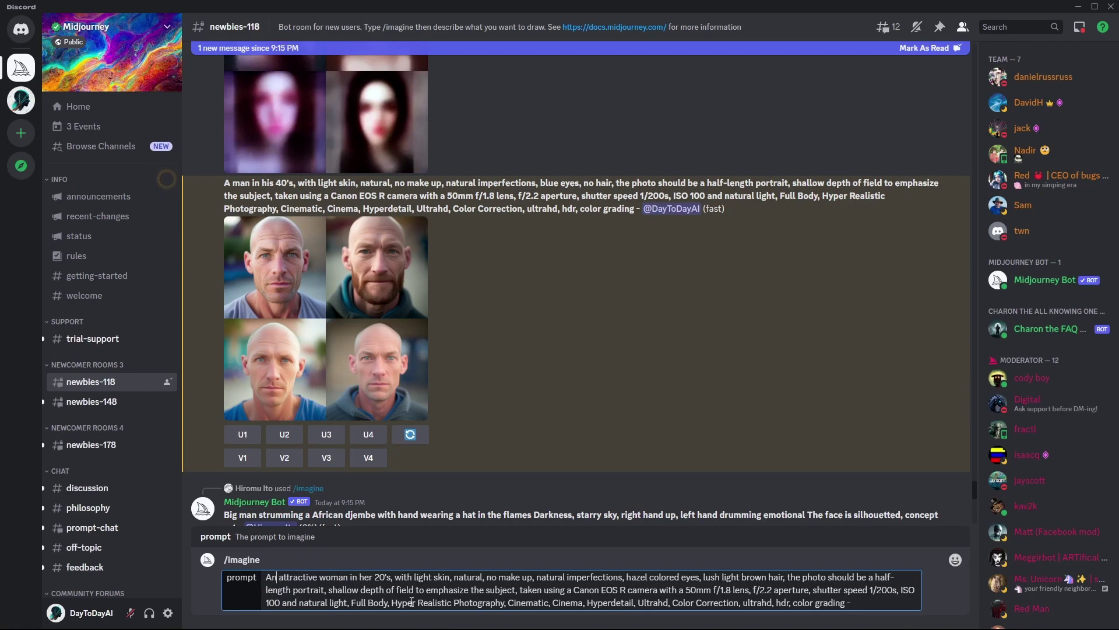
key(BackSpace)
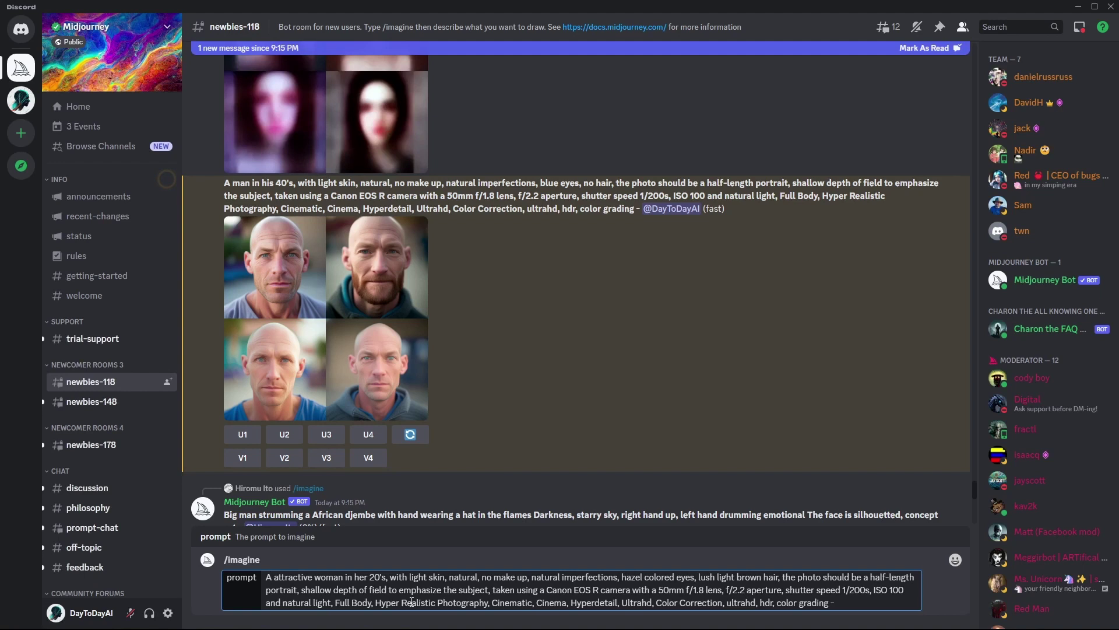
click(299, 579)
double_click(299, 579)
text(jamaican ma)
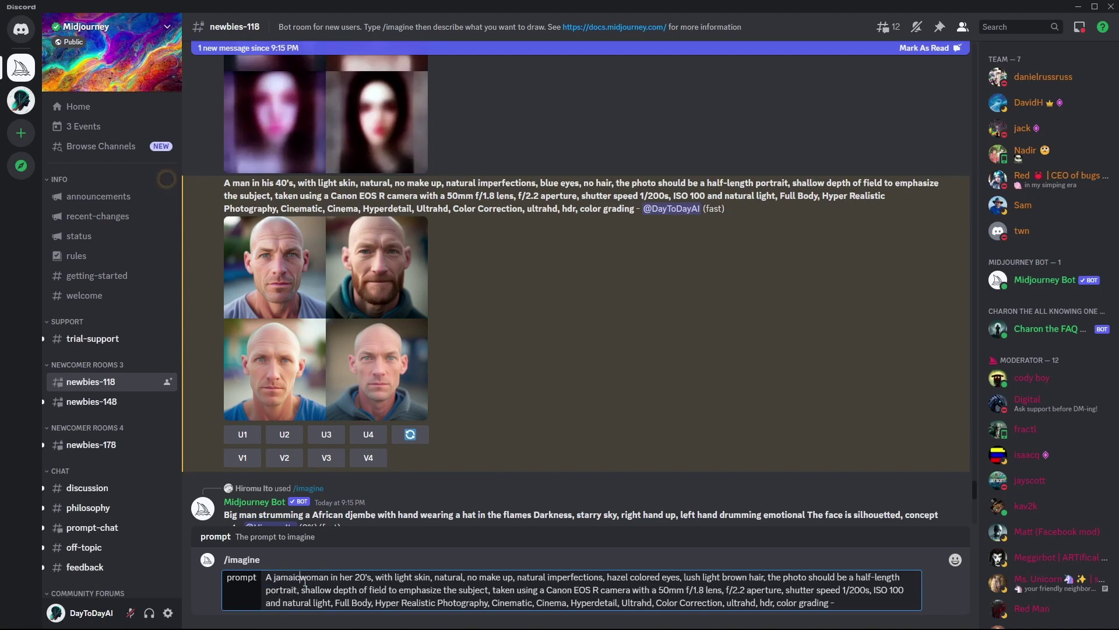
text(n)
key(Delete)
key(Delete)
key(Delete)
key(Delete)
key(Delete)
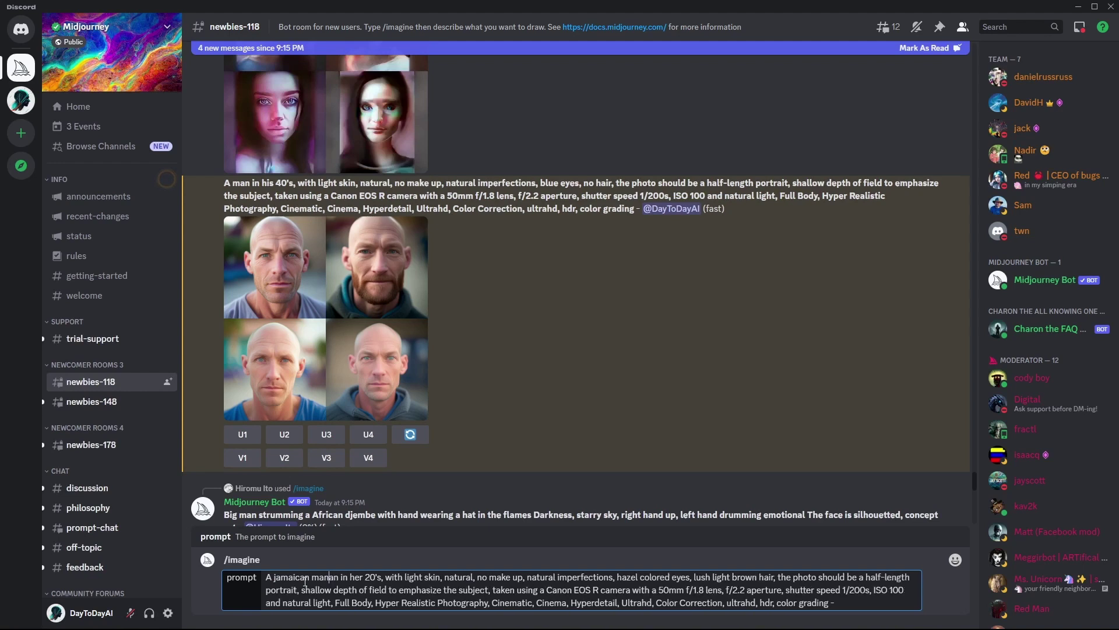
Step: Change 'her' to 'his' and 'light' skin to 'dark' in the prompt
key(Right)
key(Right)
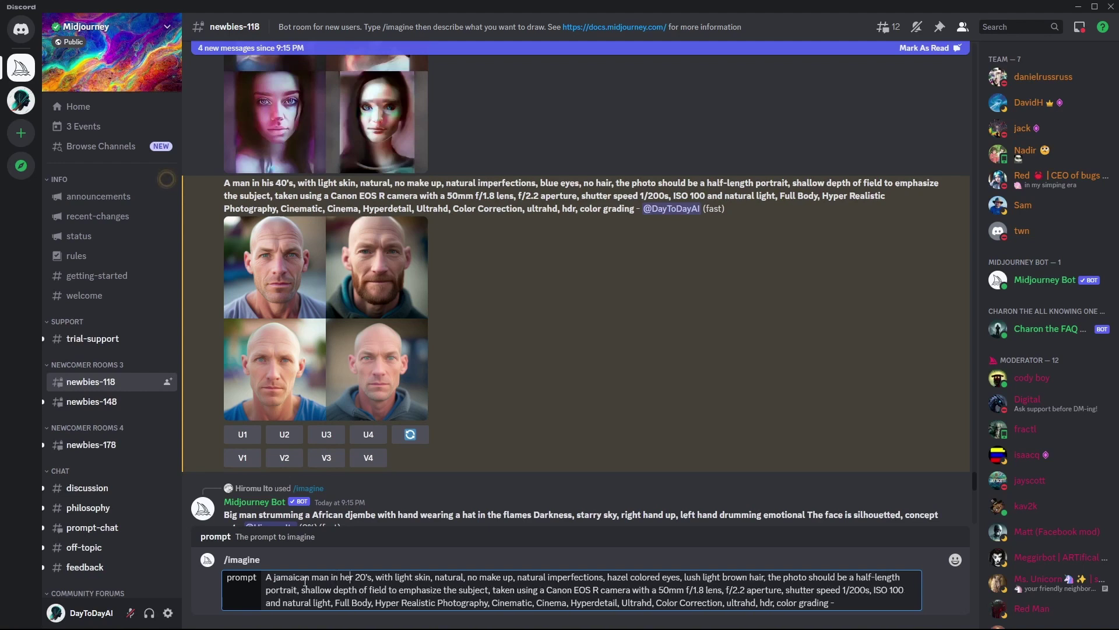
key(Delete)
key(Delete)
key(Delete)
text(is)
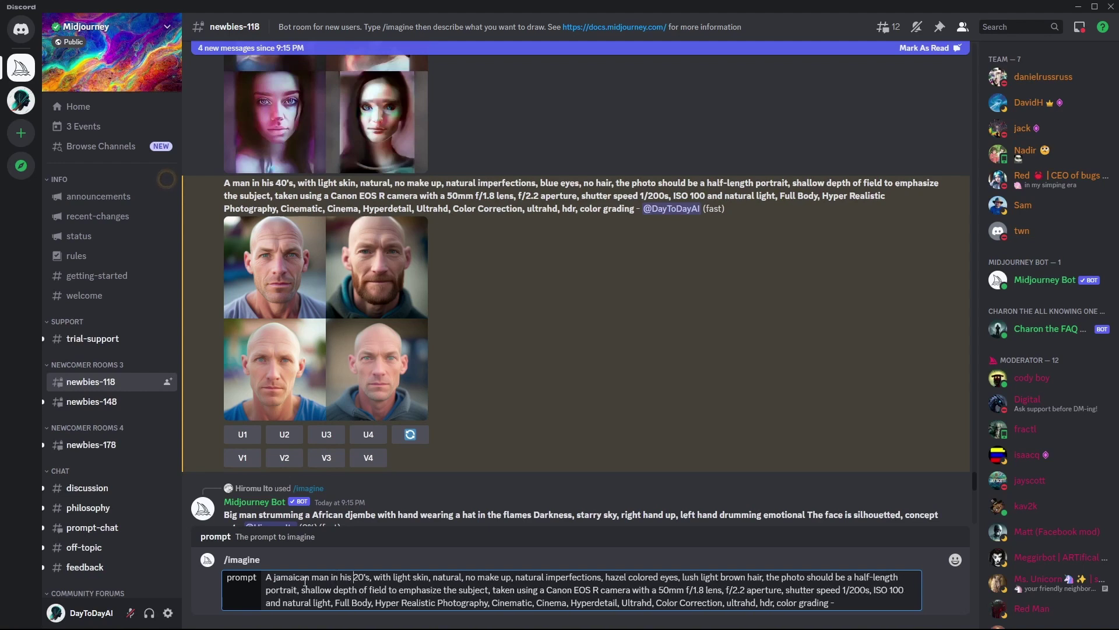
double_click(401, 577)
text(dark)
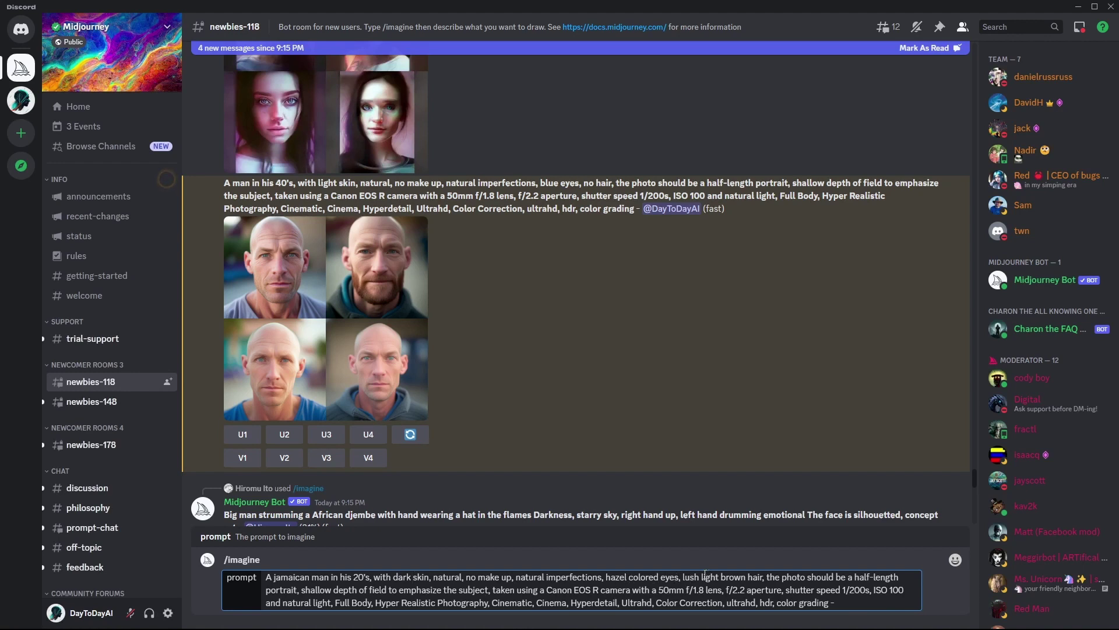
Step: Replace 'lush light brown hair' with 'long dreadlocks' and submit the prompt
drag(684, 577, 761, 576)
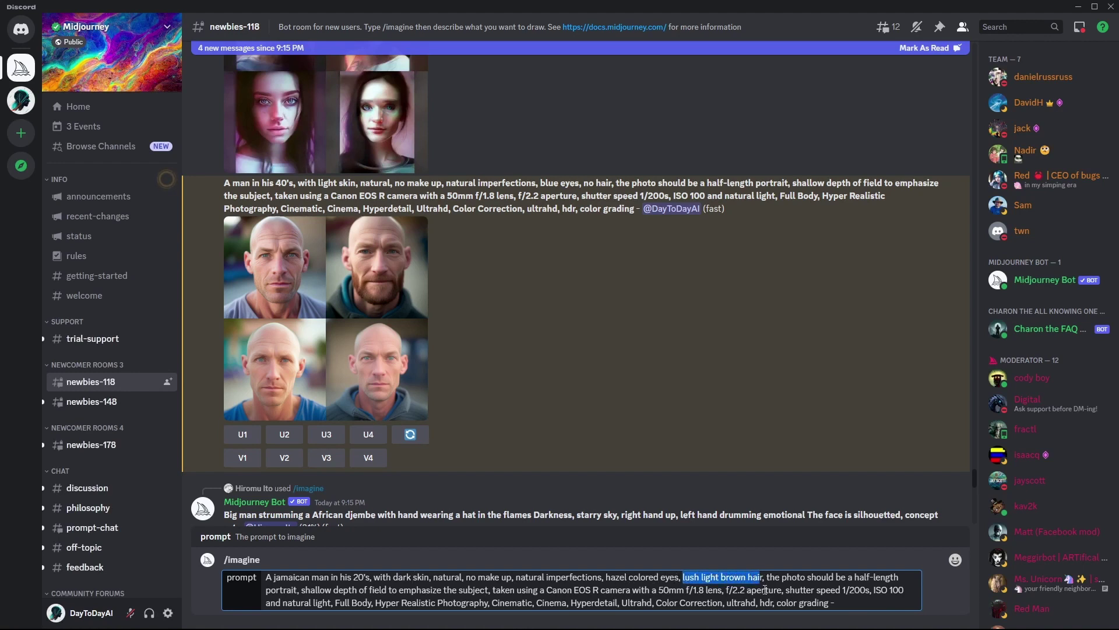
key(BackSpace)
text(long dreadlock)
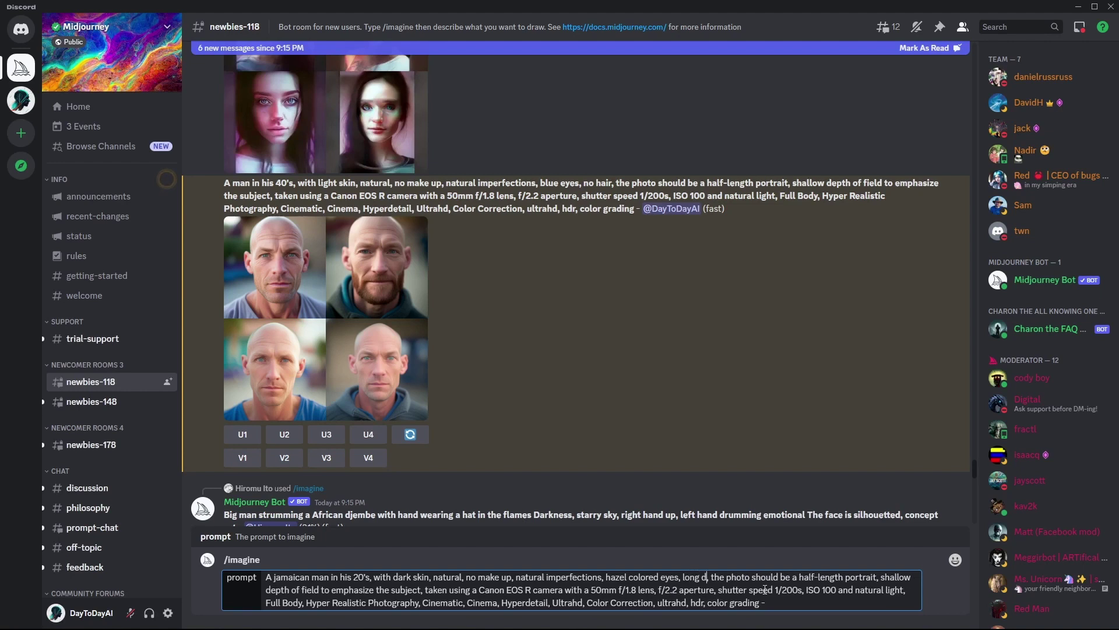
text(s)
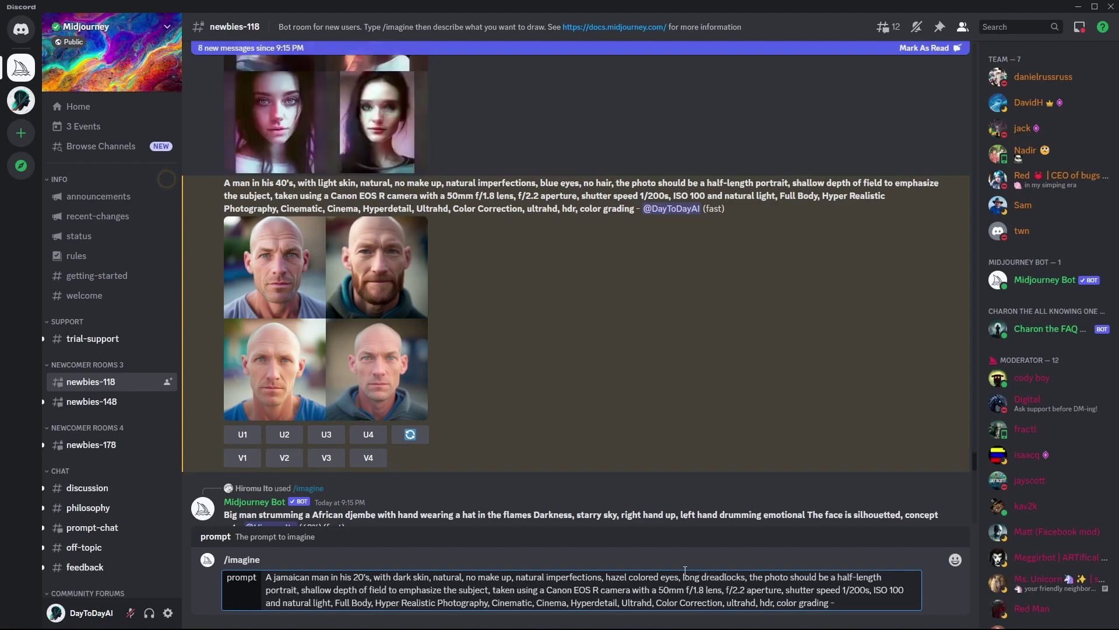
click(313, 577)
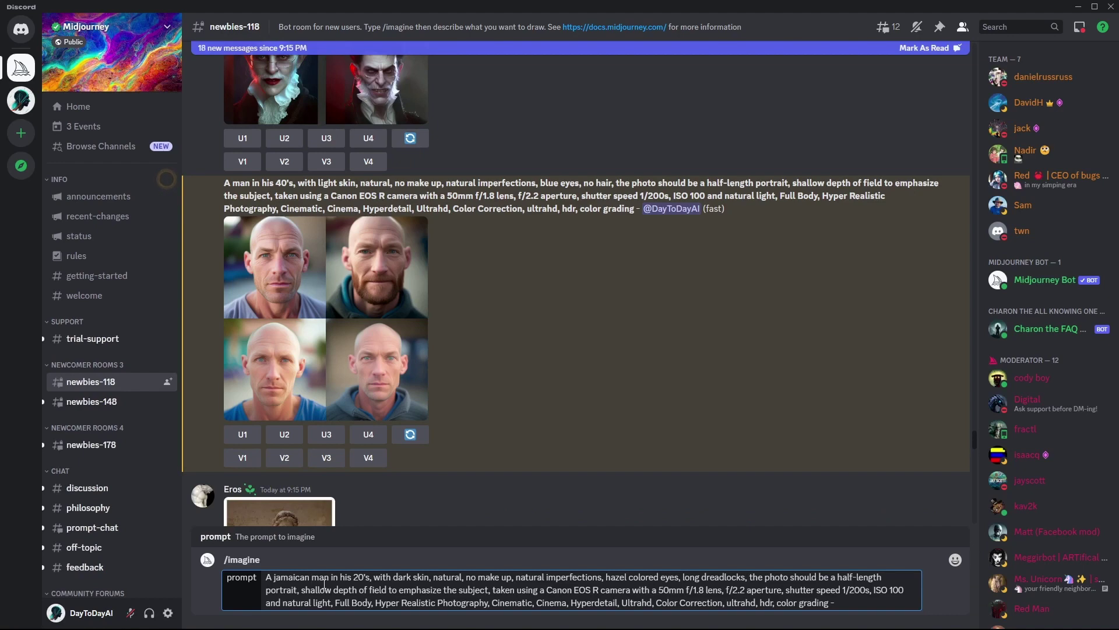
key(Return)
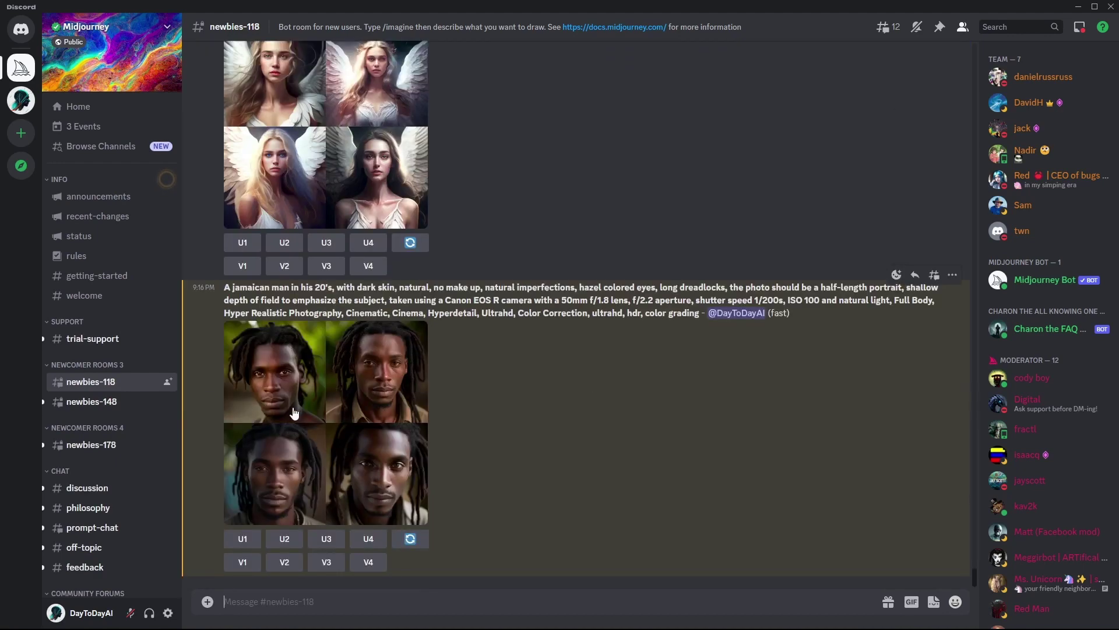
Step: Enlarge the Jamaican man portrait grid
click(332, 401)
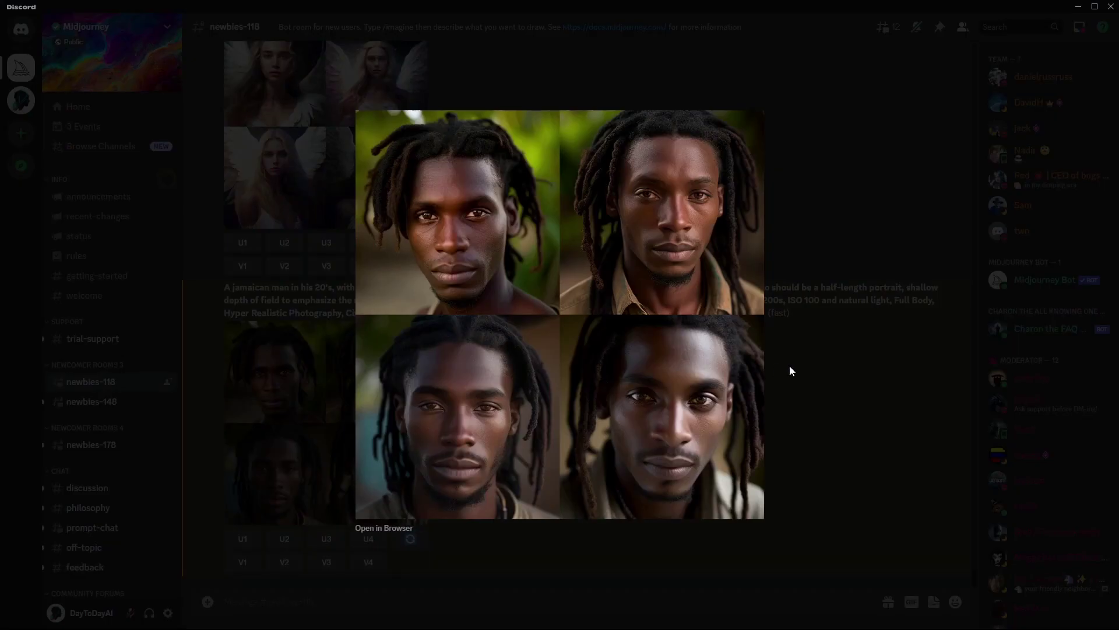